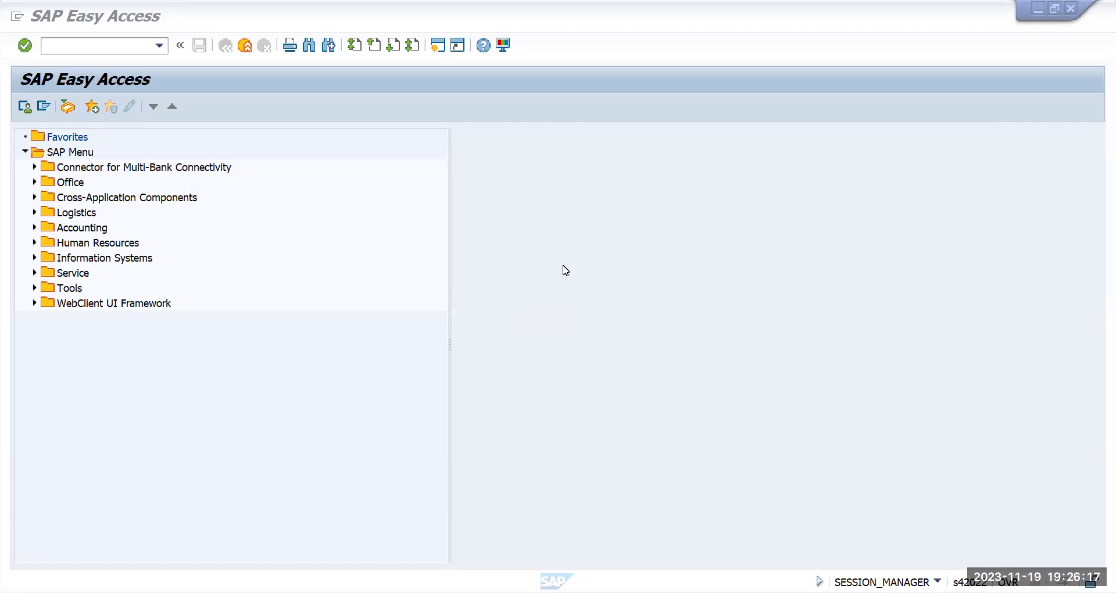
- Open FB50 to start a new G/L account document
click(122, 46)
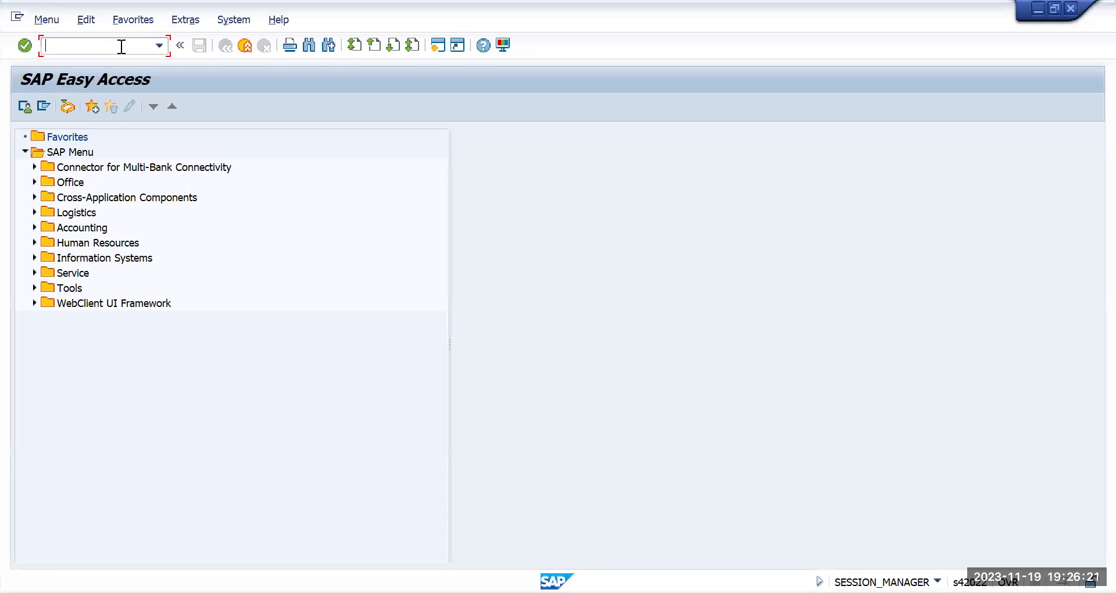
text(fb50)
key(Return)
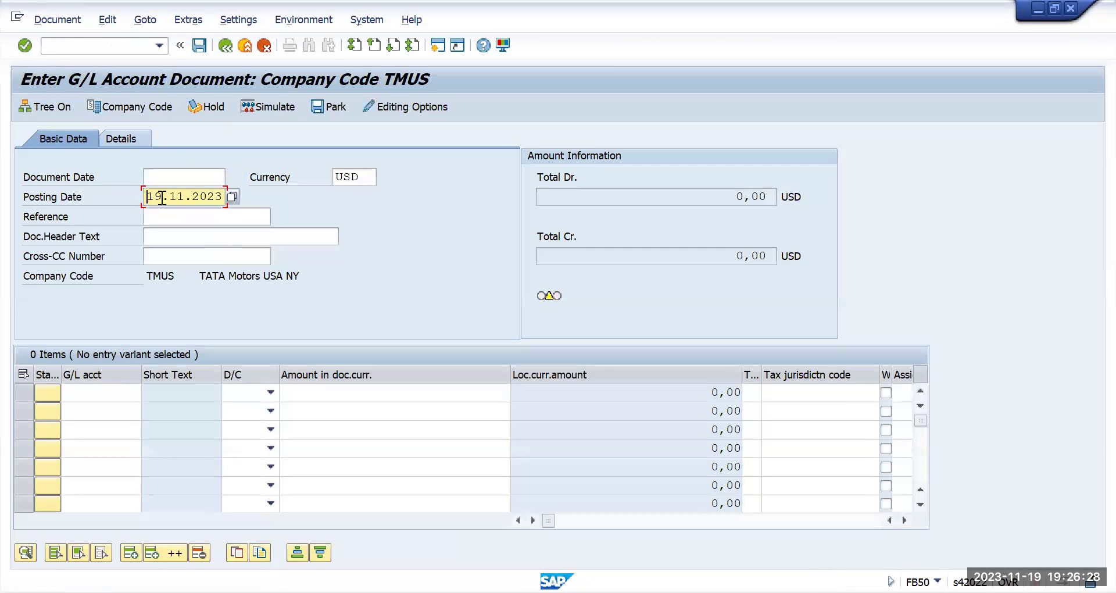
- Copy posting date 19.11.2023 into Document Date; enter 'Park document' as header text and reference
drag(148, 198, 223, 197)
key(ctrl+c)
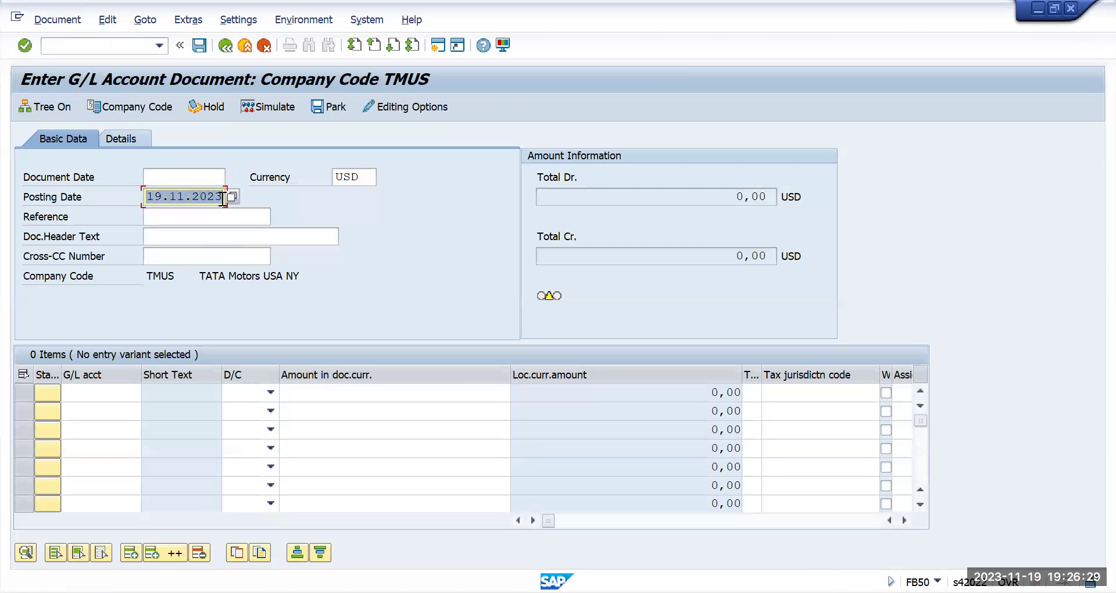
click(201, 177)
key(ctrl+v)
click(192, 232)
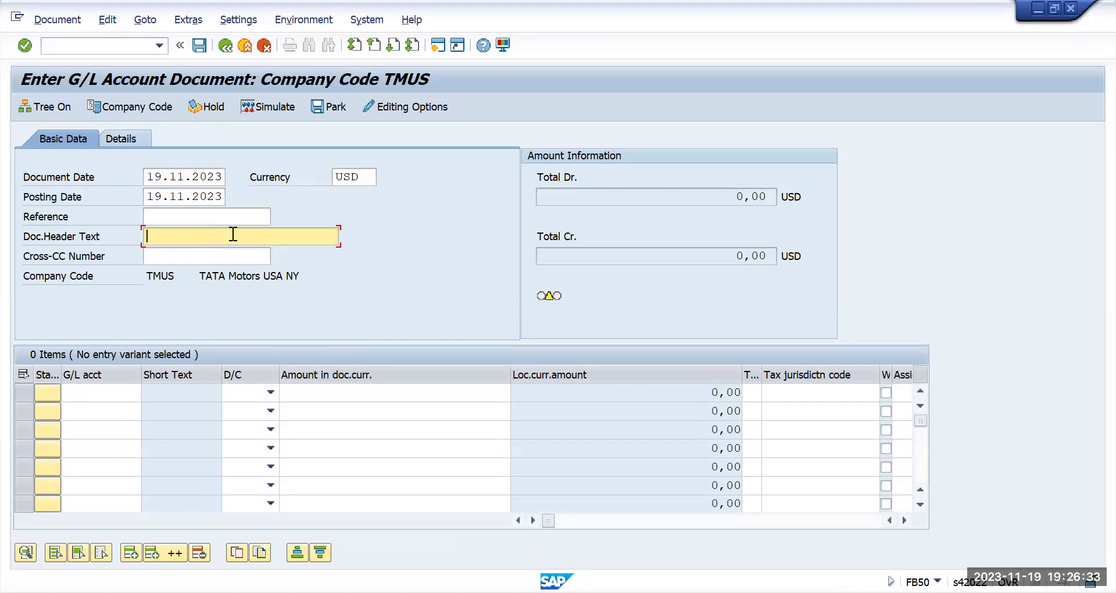
text(Park document)
triple_click(177, 238)
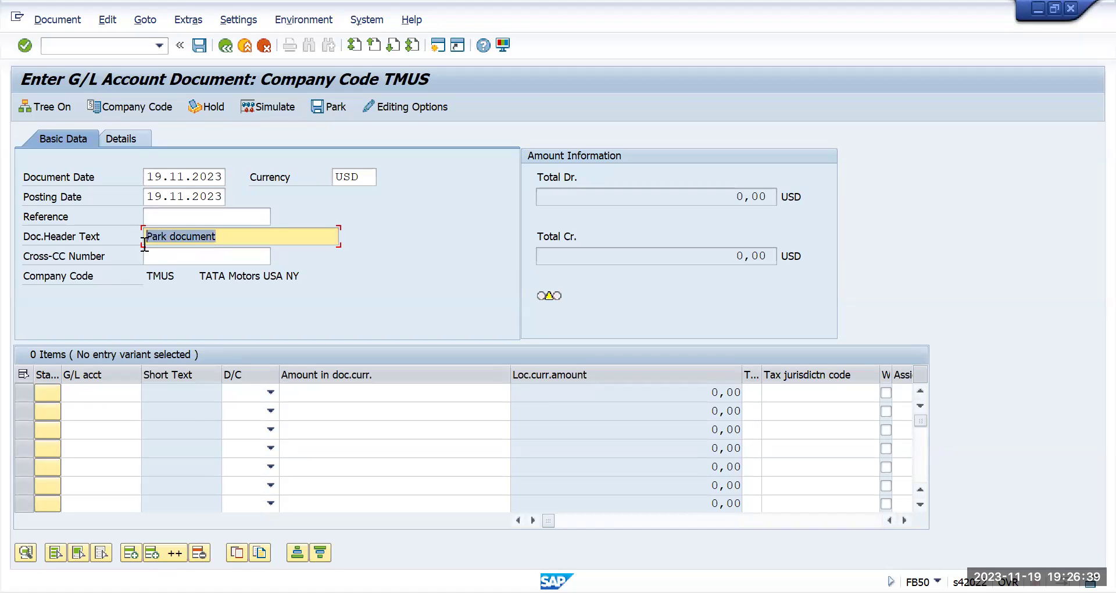
key(ctrl+c)
click(182, 217)
key(ctrl+v)
click(96, 393)
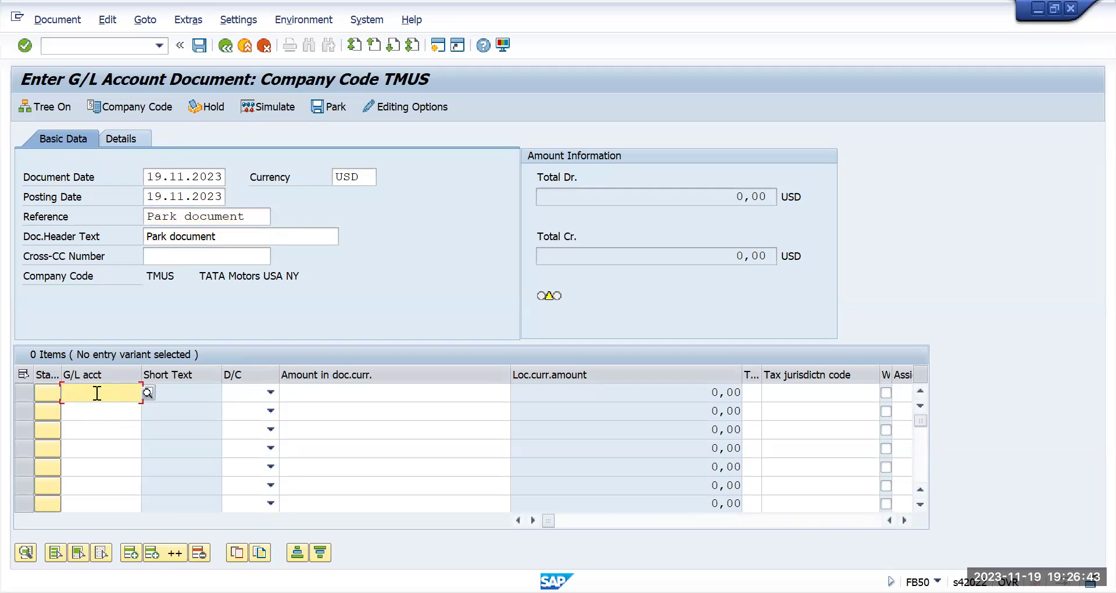
click(99, 394)
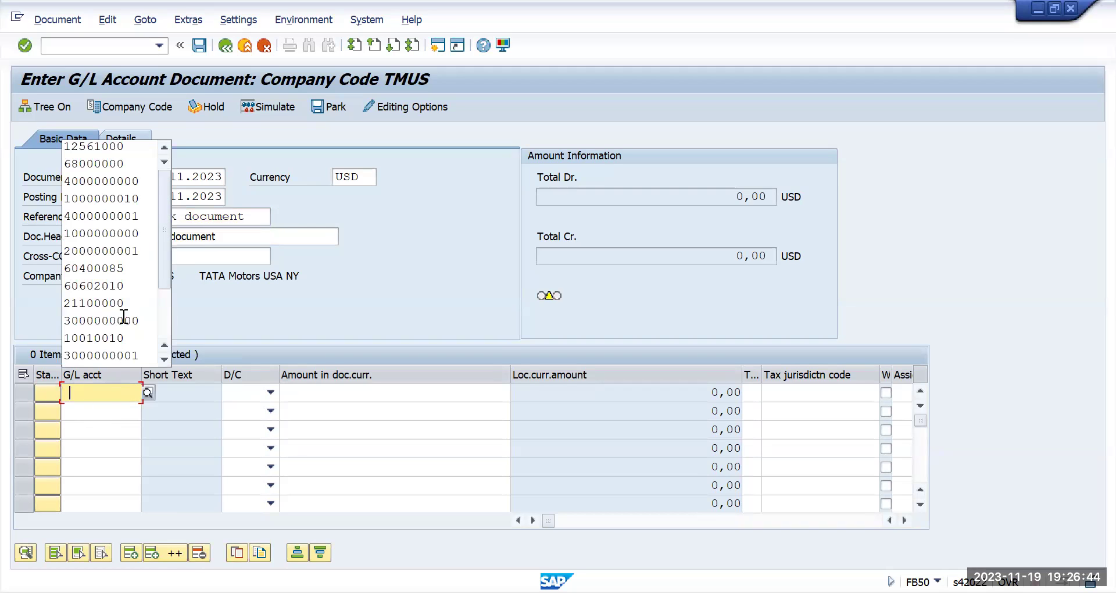
click(111, 182)
click(106, 410)
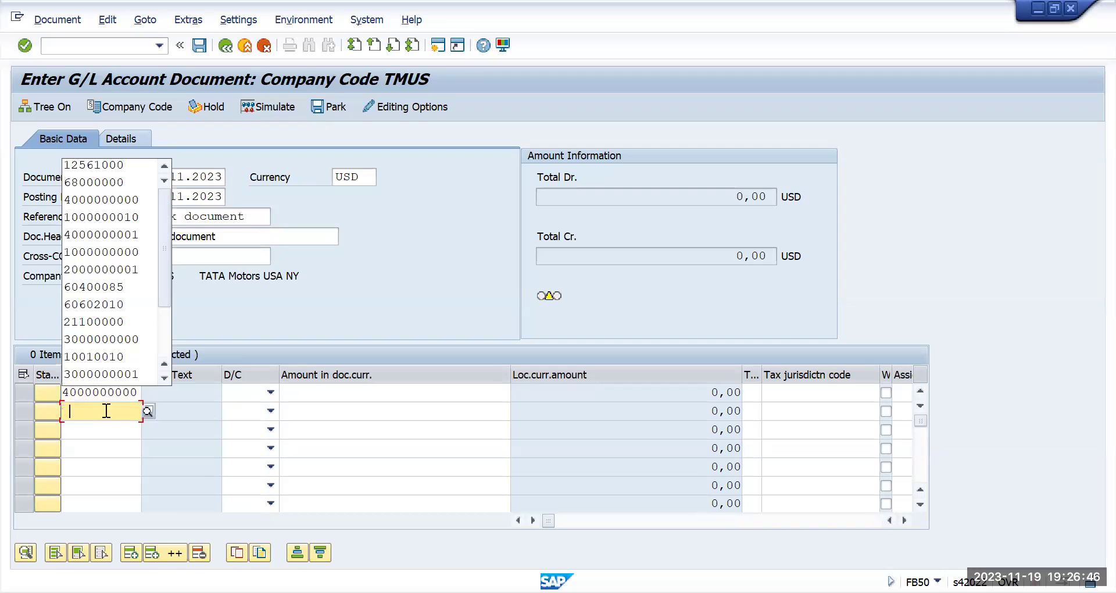
click(117, 218)
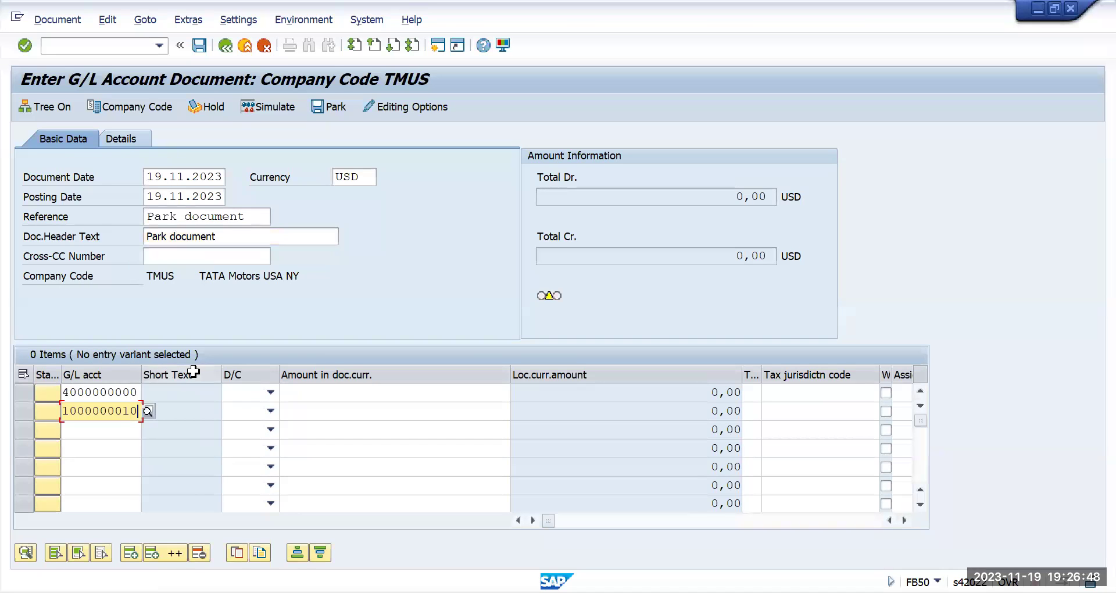
click(140, 410)
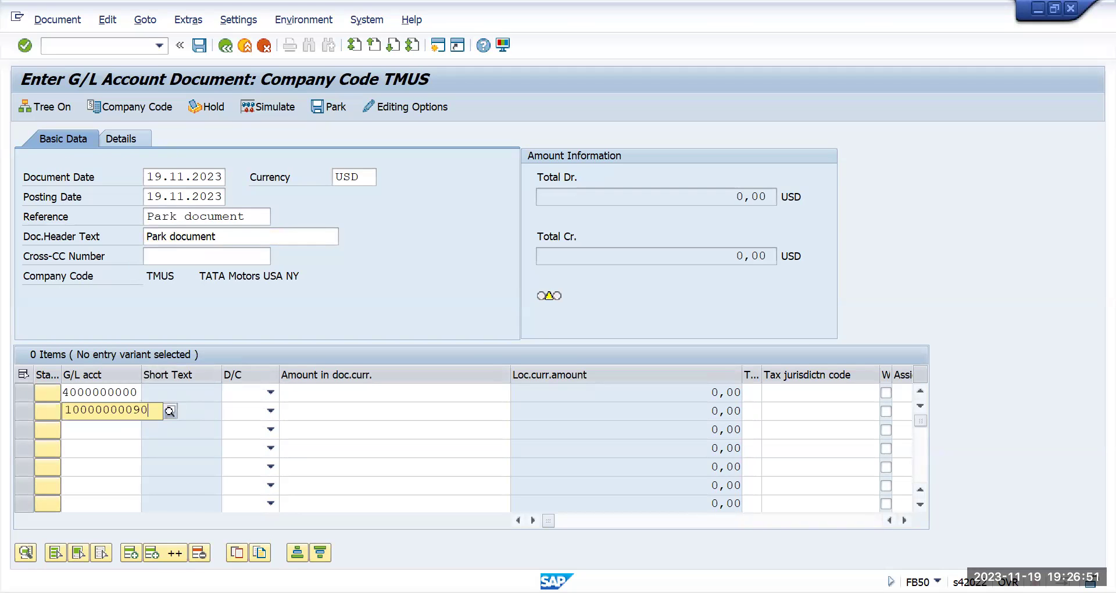
text(000)
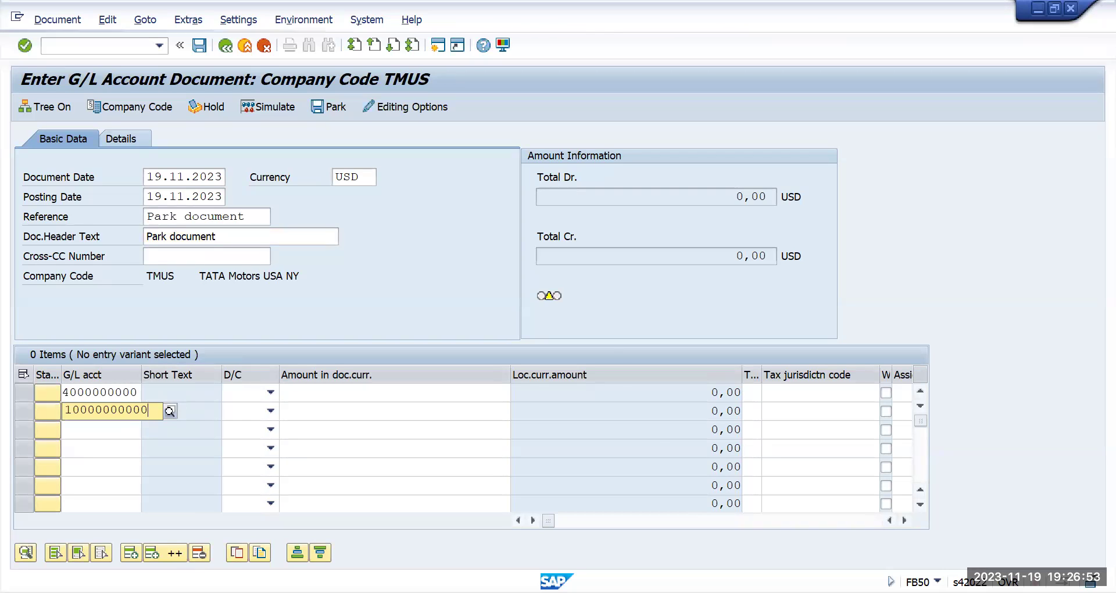
click(232, 414)
- Set line one to credit and line two to debit, each for 26000
click(270, 392)
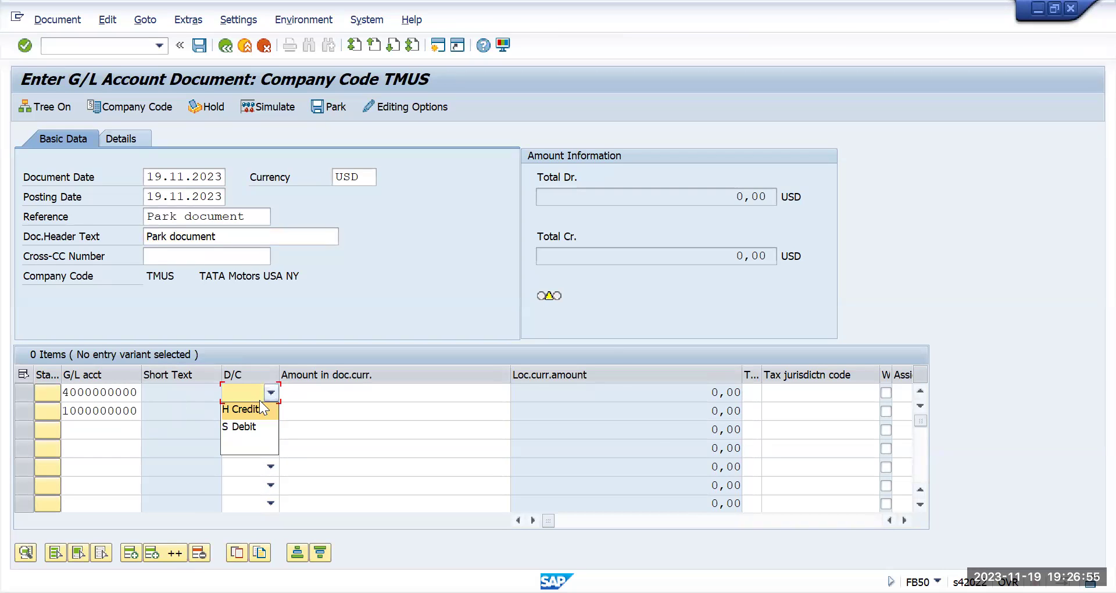
click(257, 404)
click(247, 444)
click(334, 394)
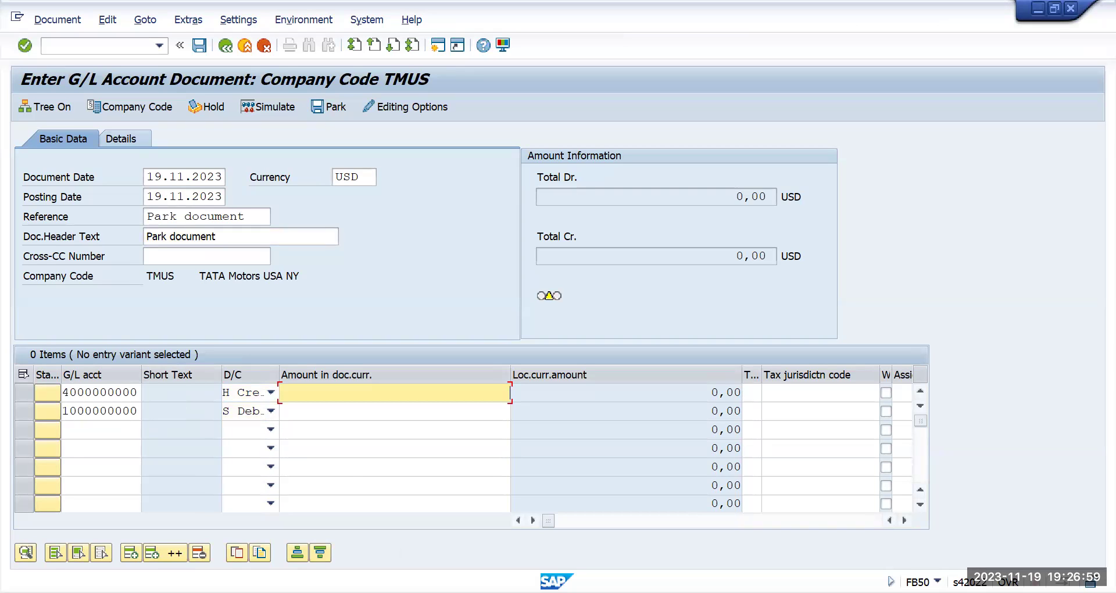
text(26000)
key(Down)
text(26000)
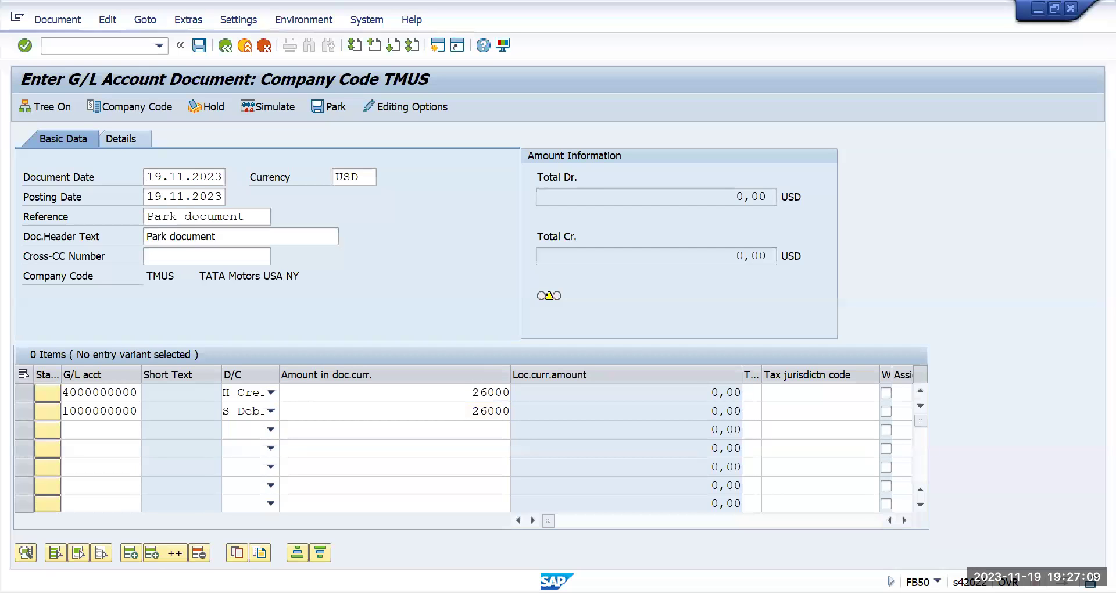
- Validate the lines, simulate the posting, and acknowledge the deleted-automatic-lines notice
key(Return)
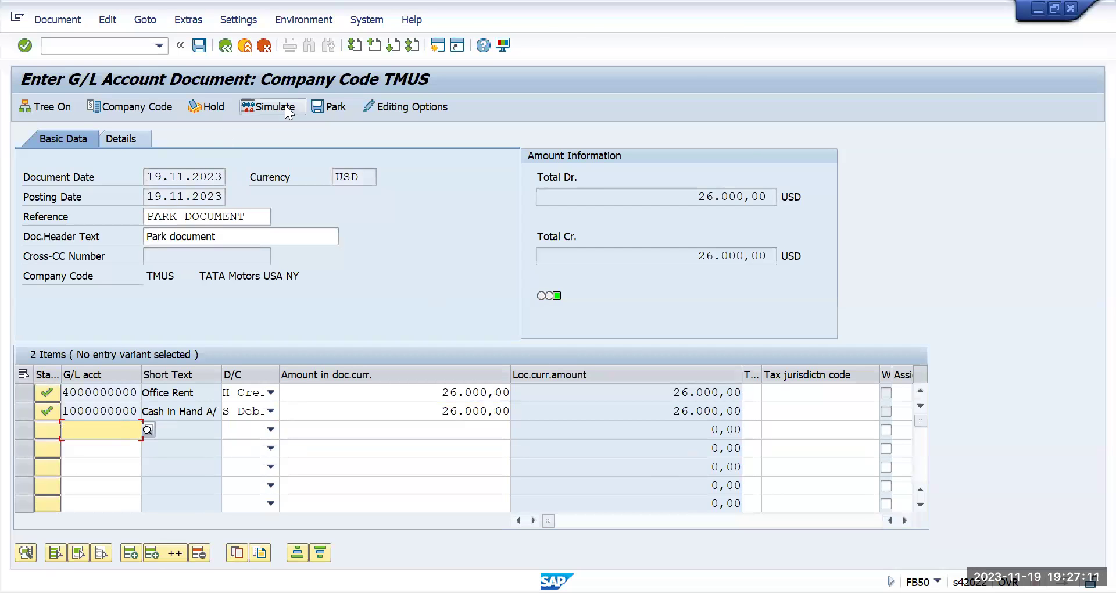
click(268, 107)
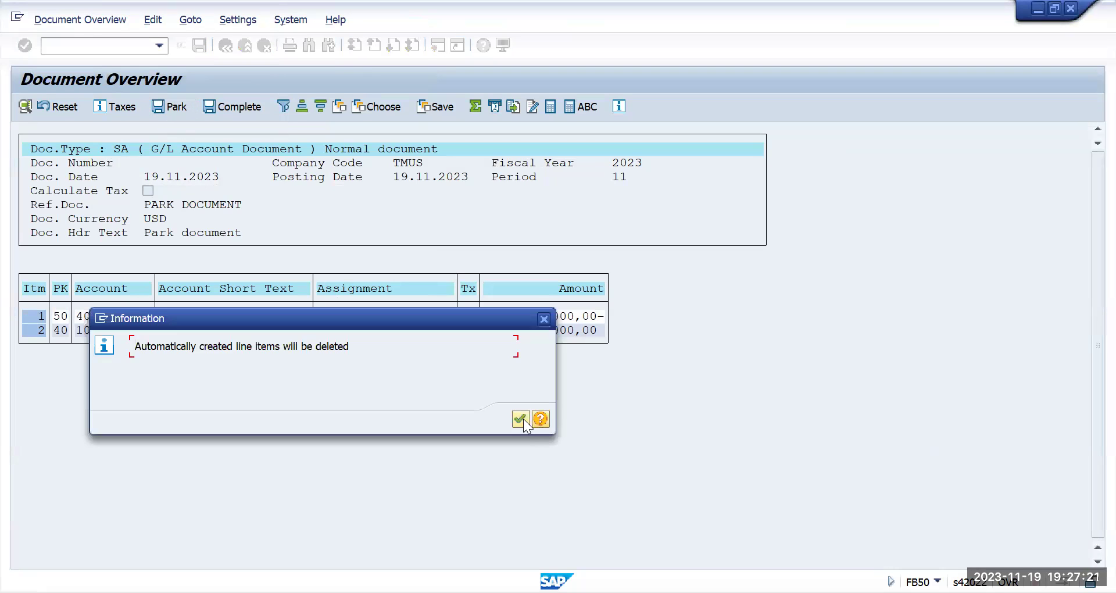
click(521, 419)
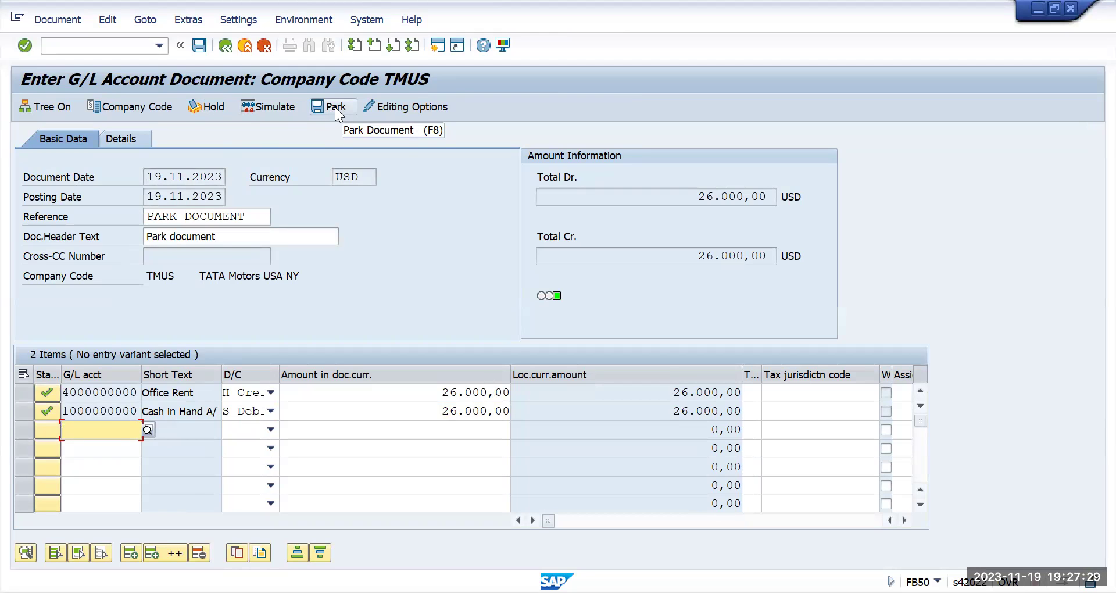
- Park the document as 100000009 and view the parking message details
click(336, 109)
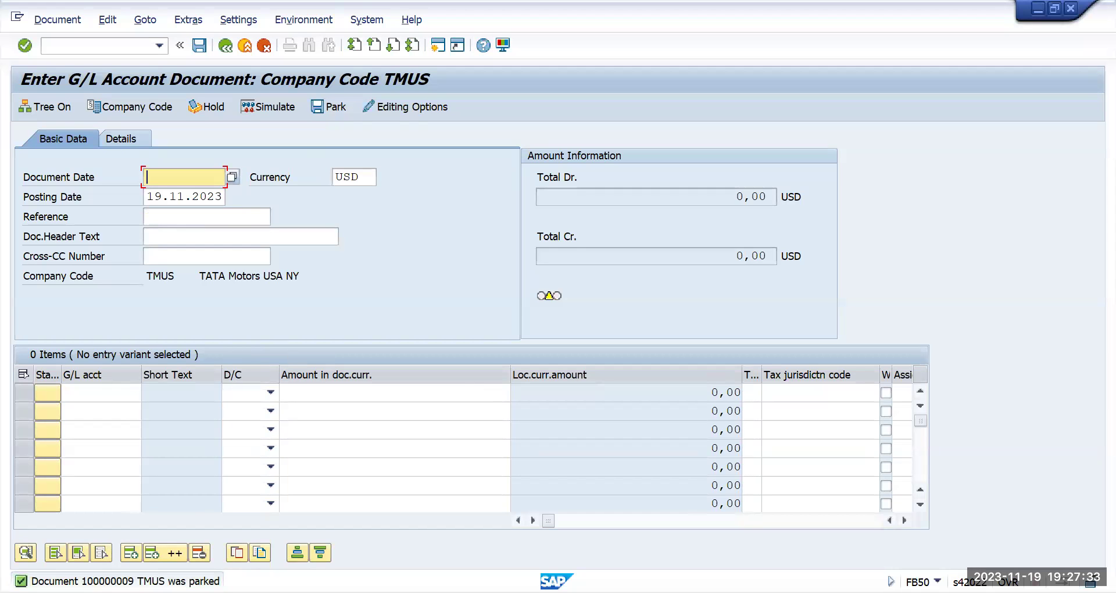
key(Return)
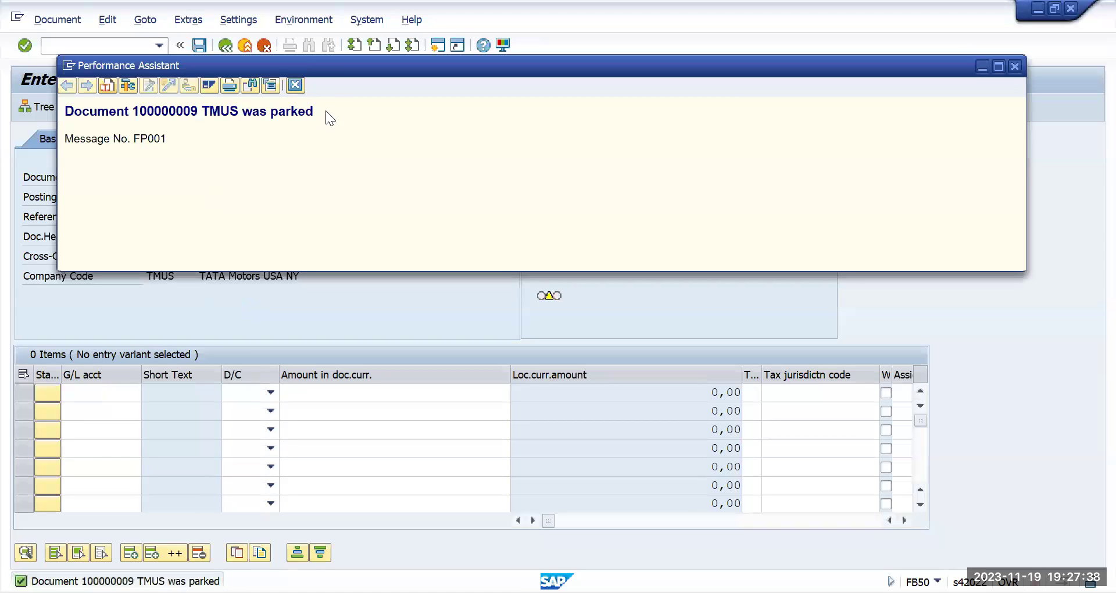
drag(326, 110, 97, 113)
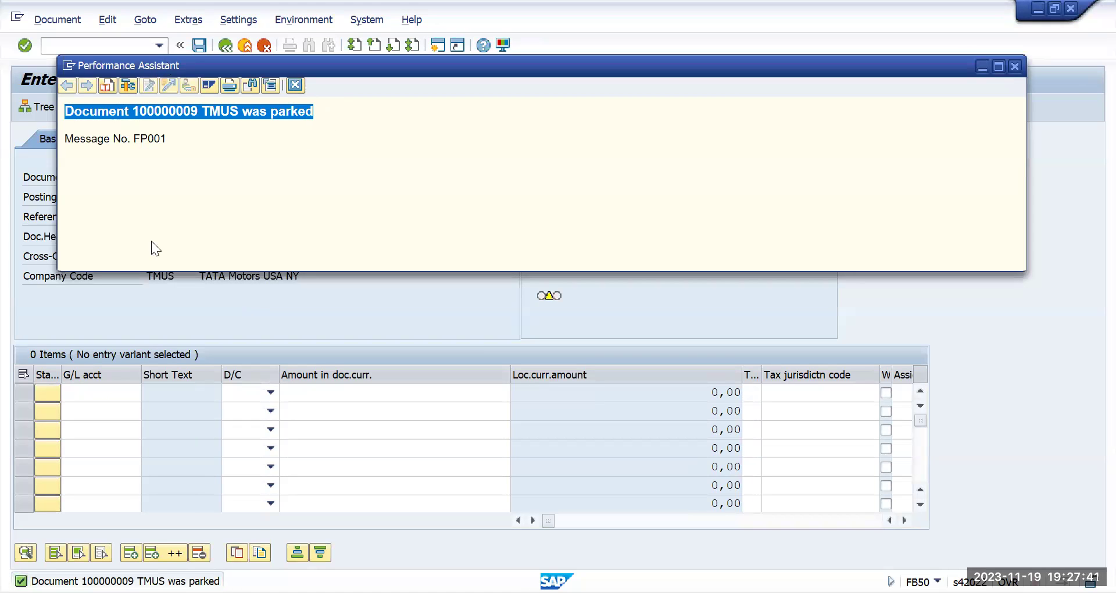
drag(168, 66, 151, 241)
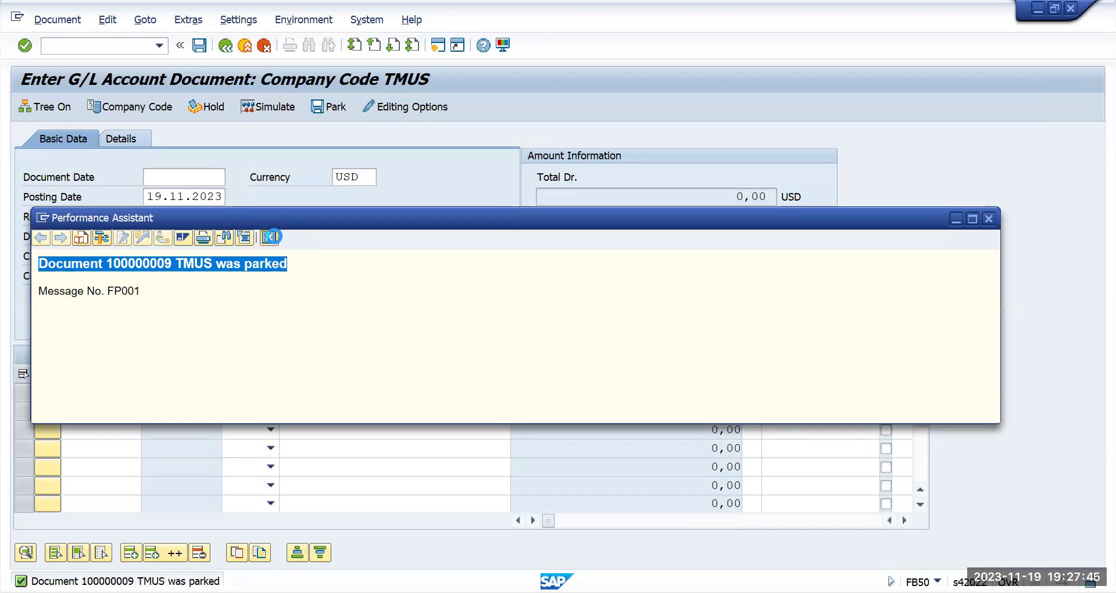
- Close the message details and display parked document 100000009 in FB03
click(269, 237)
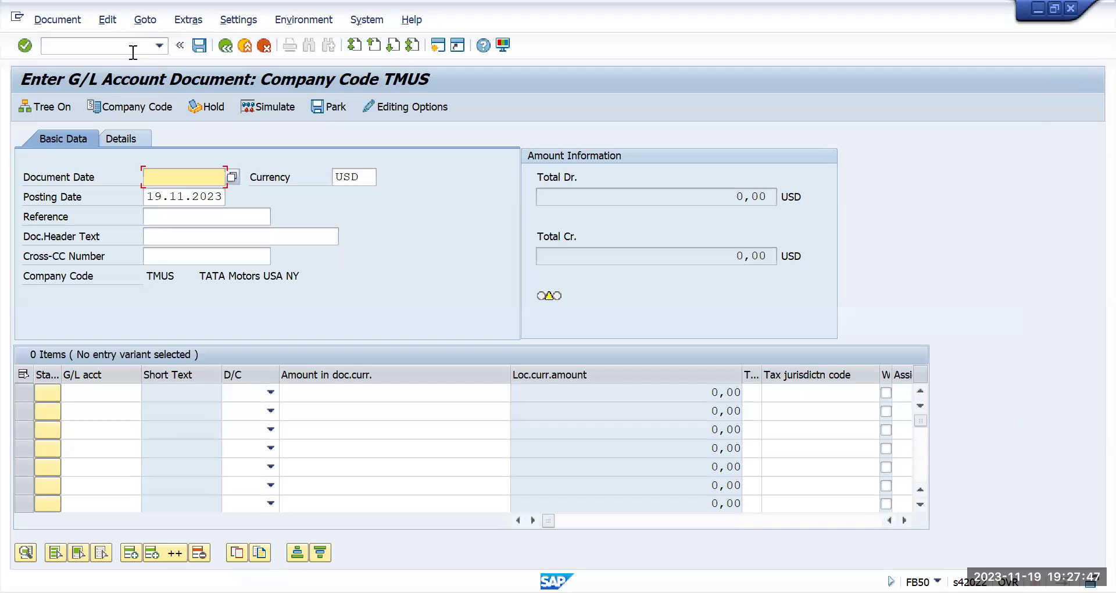
click(119, 47)
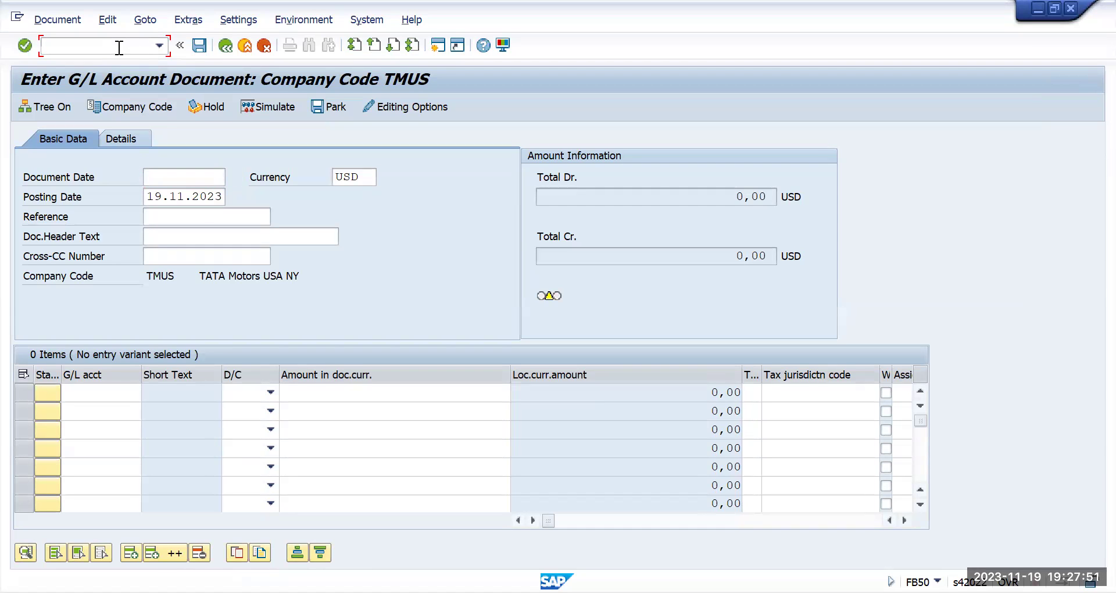
click(188, 182)
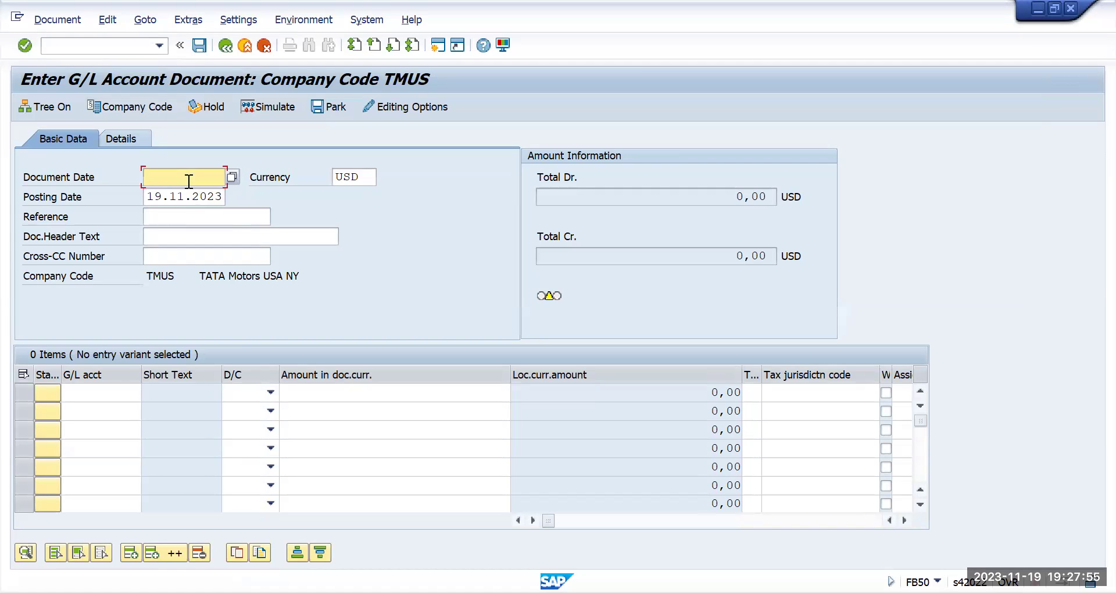
click(105, 47)
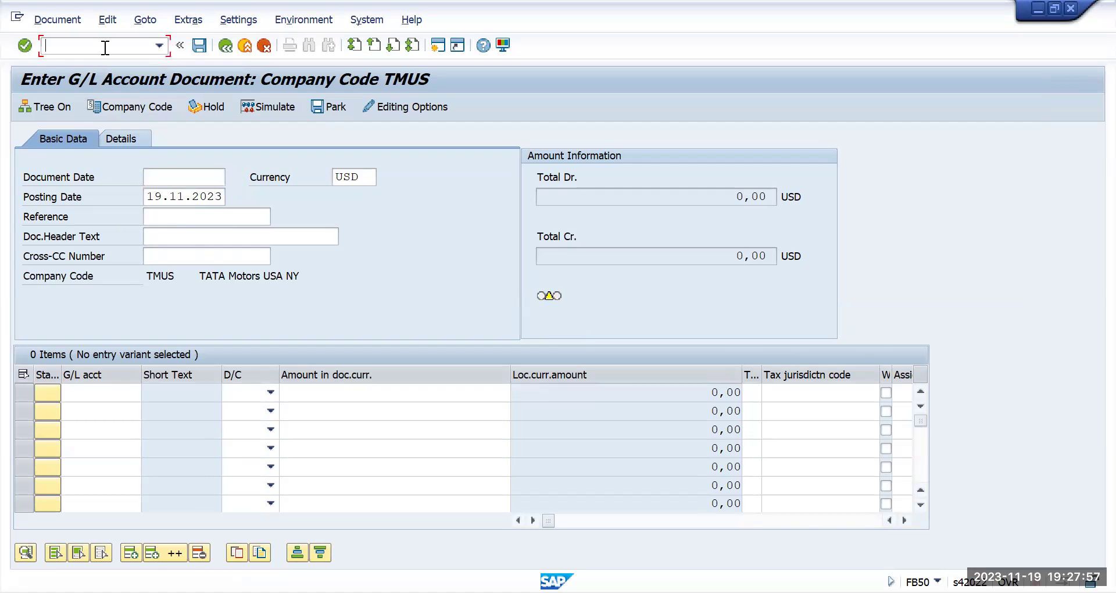
text(/nfb03)
key(Return)
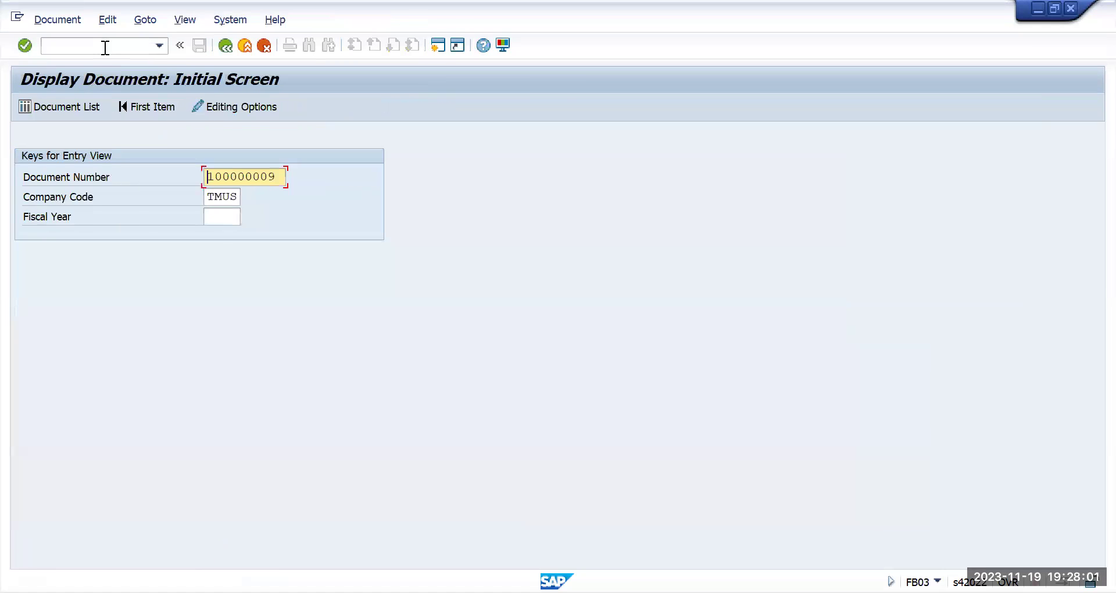
key(Return)
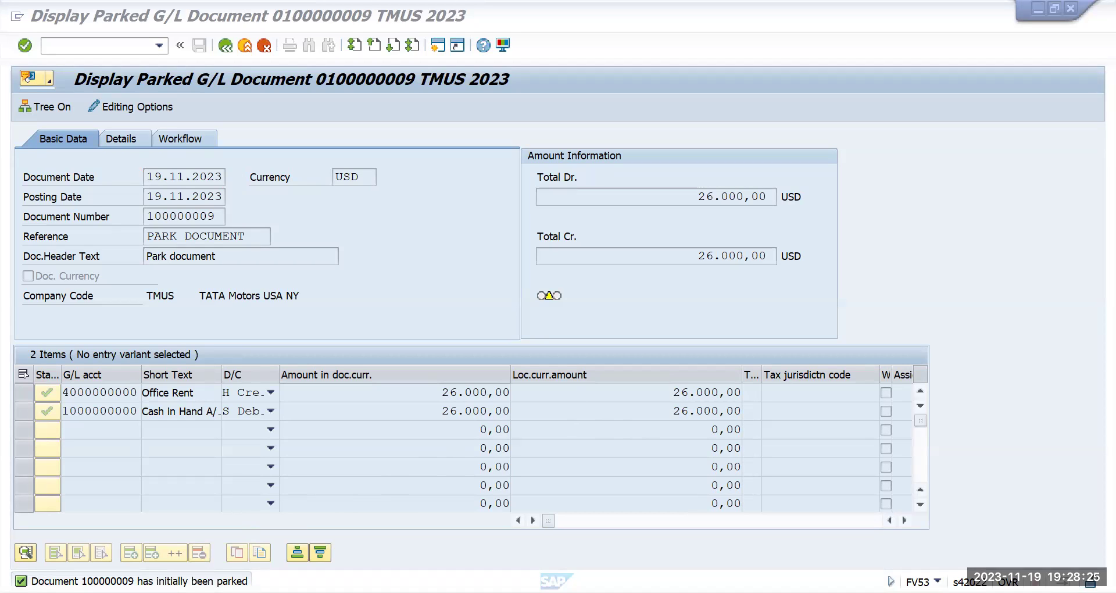
- Return to the main menu and start a new FB50 G/L account document
click(121, 47)
text(/n)
key(Return)
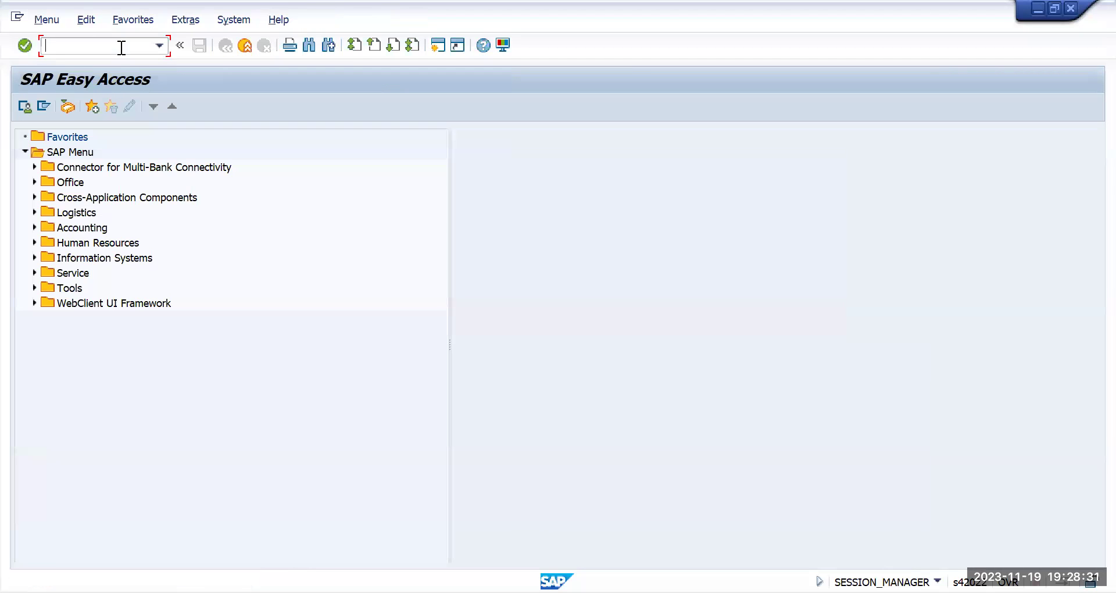
text(fb50)
key(Return)
- Copy the posting date 19.11.2023 into the Document Date field
key(Tab)
key(shift+Right)
key(shift+Right)
key(shift+Right)
key(shift+Right)
key(shift+Right)
key(shift+Right)
key(shift+Right)
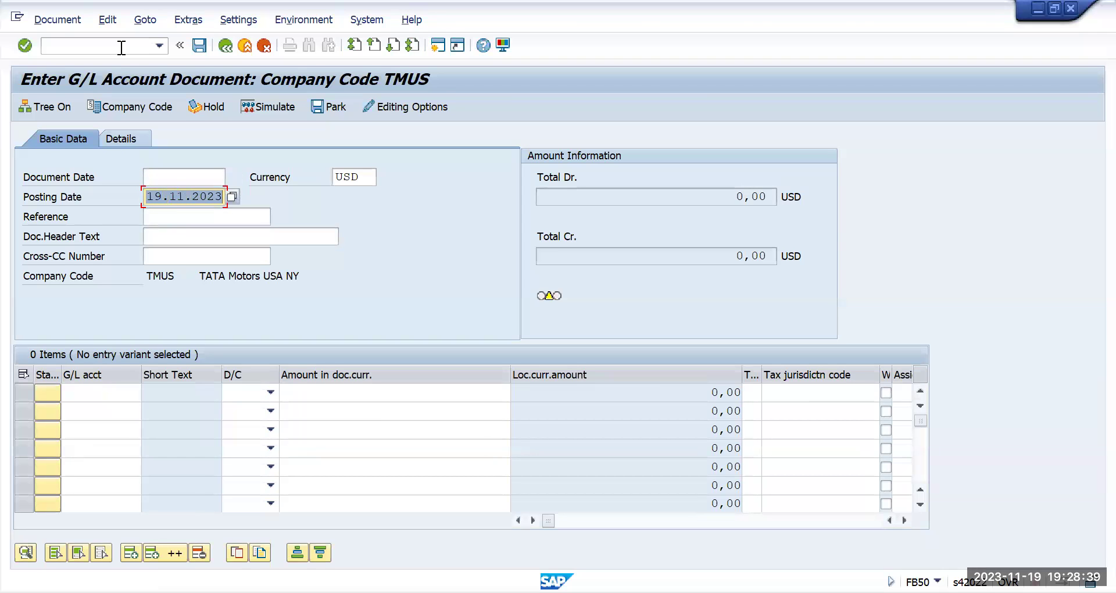
key(ctrl+c)
key(shift+Tab)
key(ctrl+v)
key(Tab)
key(Tab)
key(BackSpace)
key(Down)
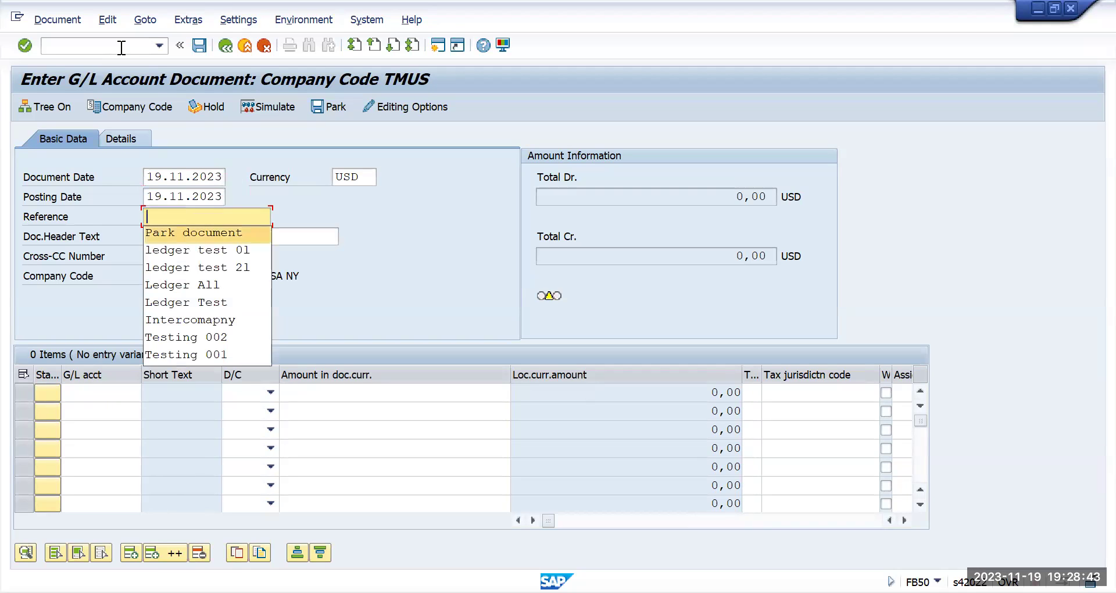
- Enter 'Posted doc' as both the reference and the header text
text(Posted doc)
key(shift+Left)
key(shift+Left)
key(shift+Left)
key(shift+Left)
key(shift+Left)
key(shift+Left)
key(shift+Left)
key(Left)
key(Tab)
key(ctrl+v)
key(Tab)
key(Tab)
key(Up)
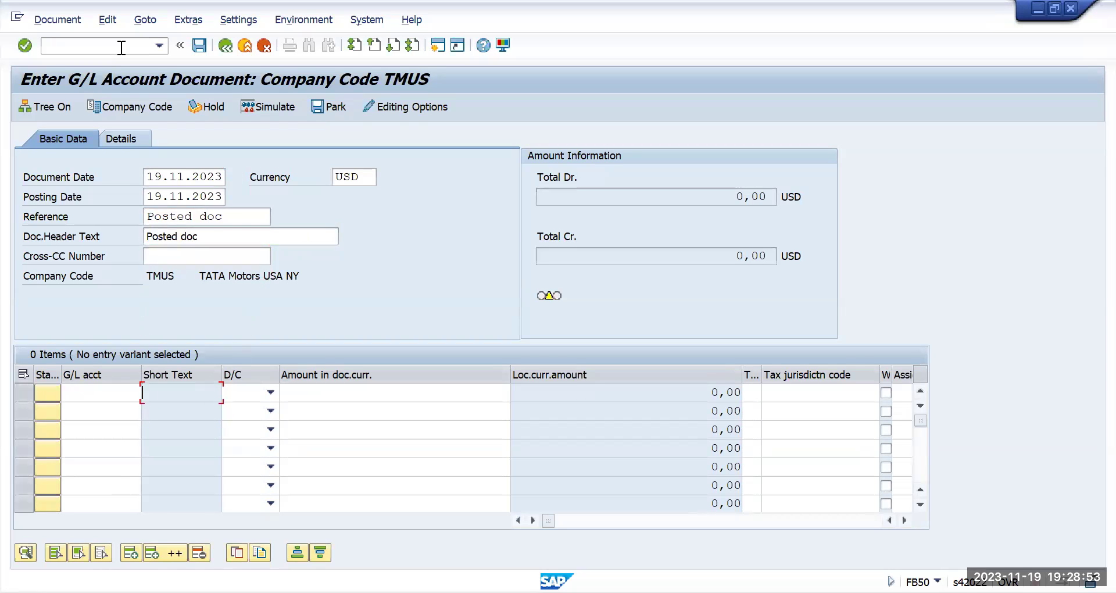
key(shift+Tab)
key(BackSpace)
key(Down)
key(Return)
key(Tab)
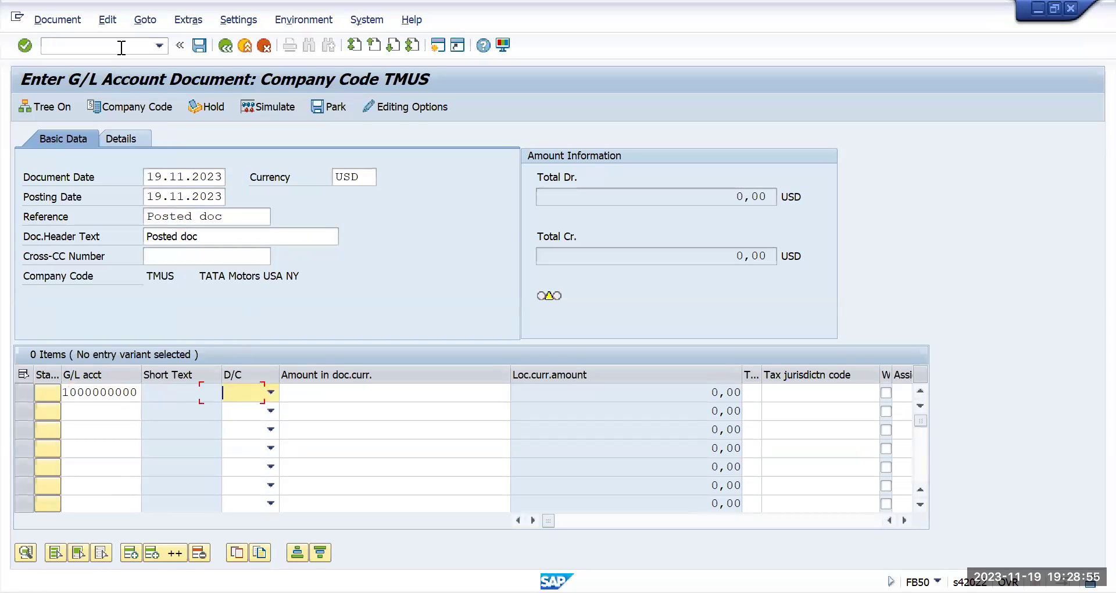
key(shift+Tab)
key(Down)
key(BackSpace)
key(Down)
key(Down)
key(Return)
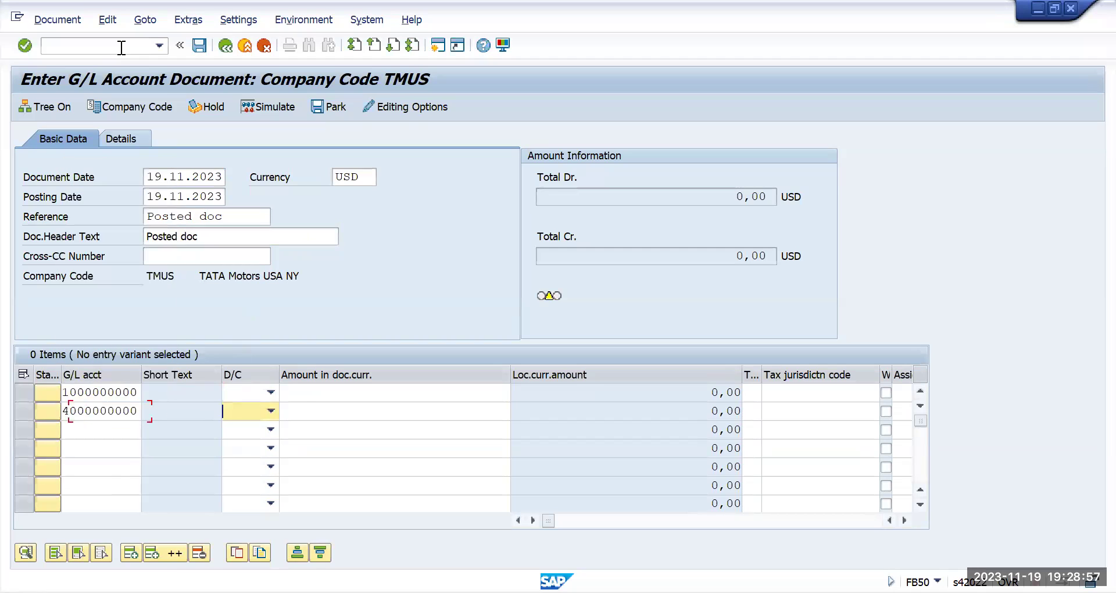
- Set line one to Debit and line two to Credit
key(Tab)
key(Up)
key(F4)
key(Down)
key(Tab)
key(shift+Tab)
key(Down)
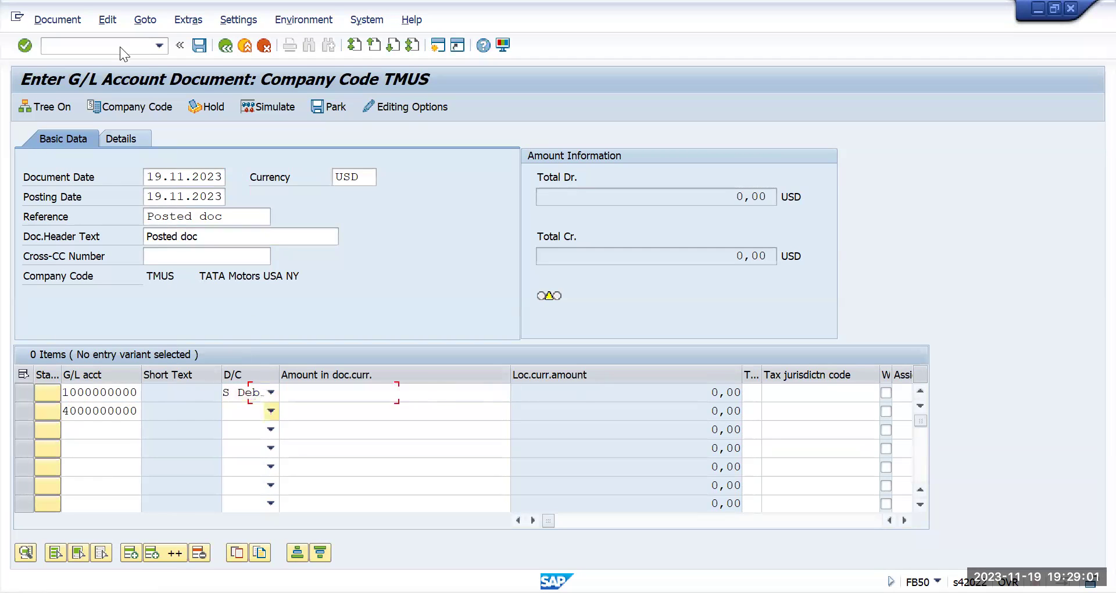
key(F4)
key(Down)
key(Tab)
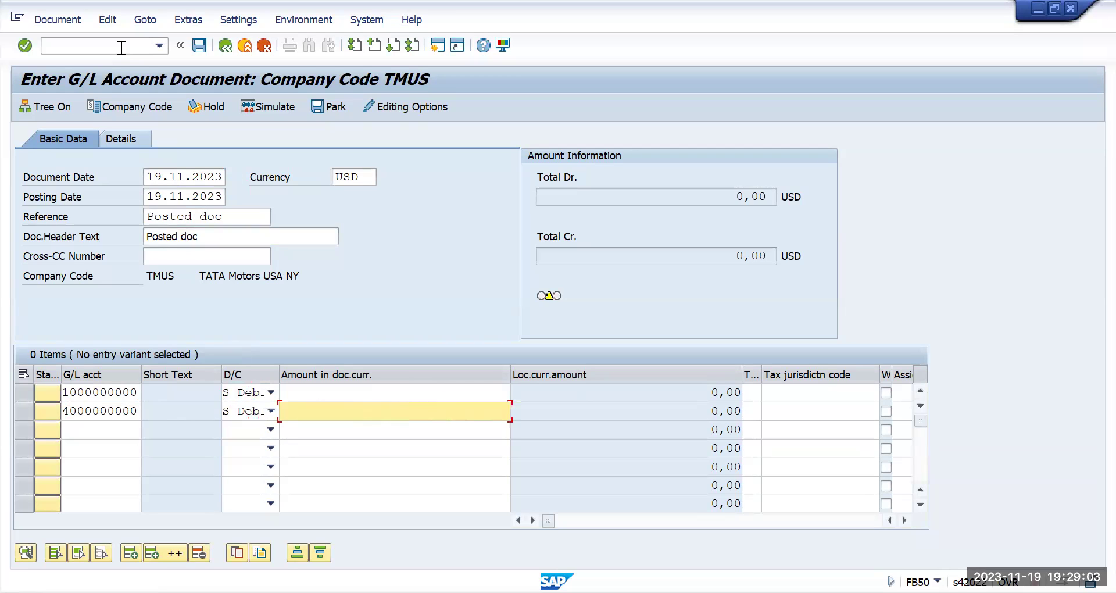
key(shift+Tab)
key(F4)
key(Up)
key(Tab)
- Enter 27000 as the amount on both lines
key(Up)
key(BackSpace)
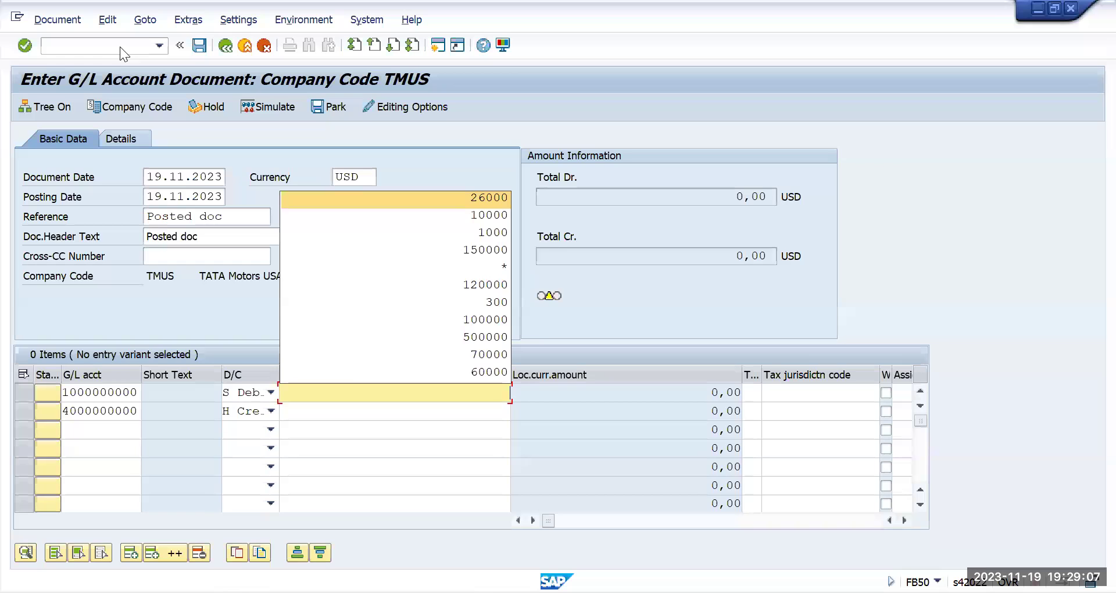
text(2)
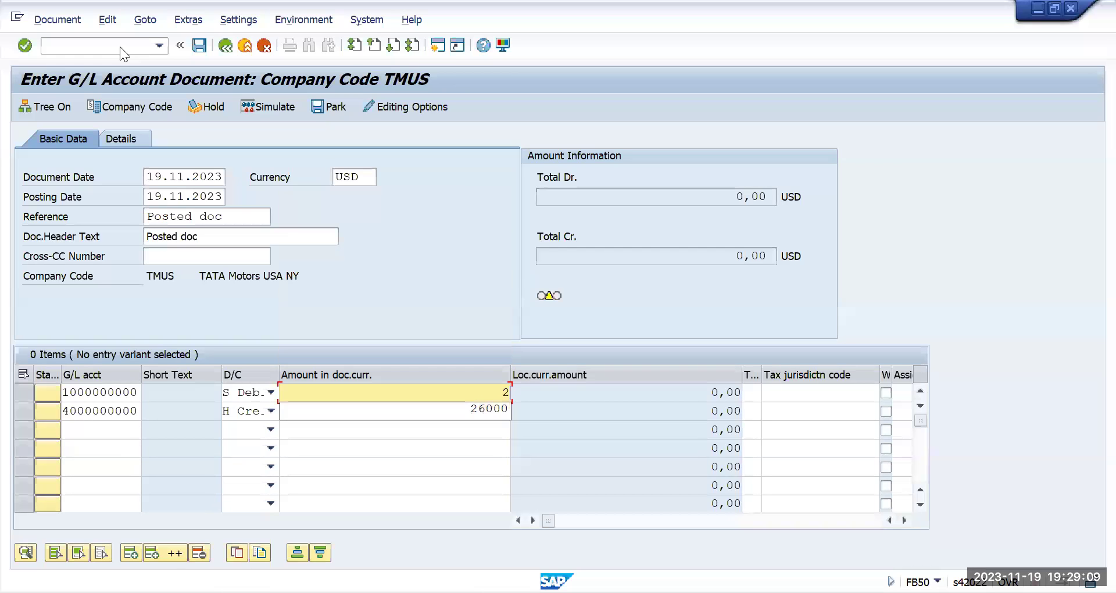
text(7000)
key(Down)
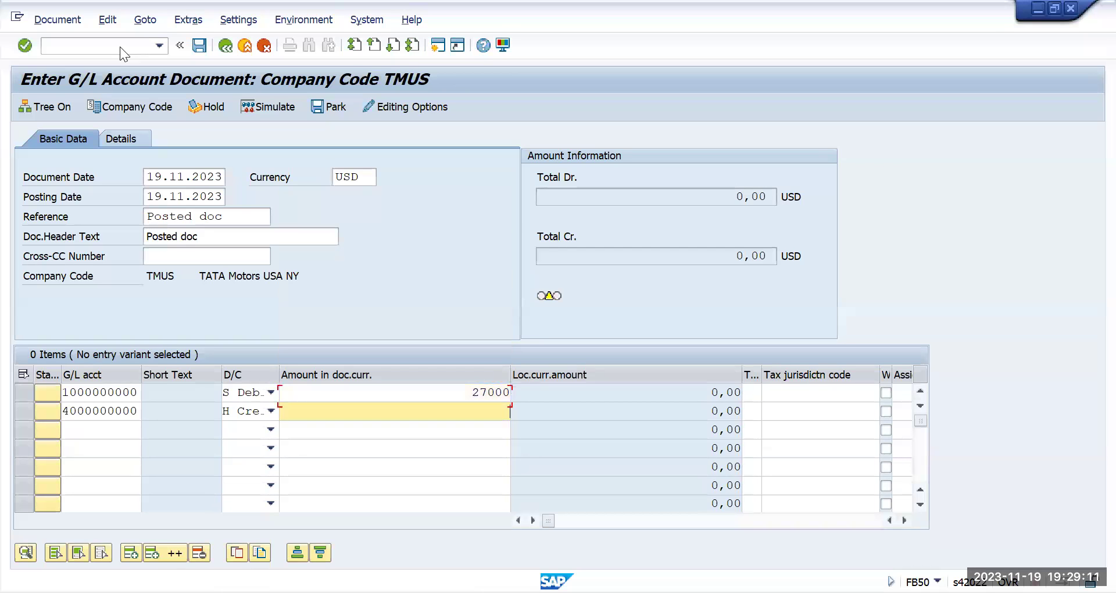
text(27000)
key(shift+Tab)
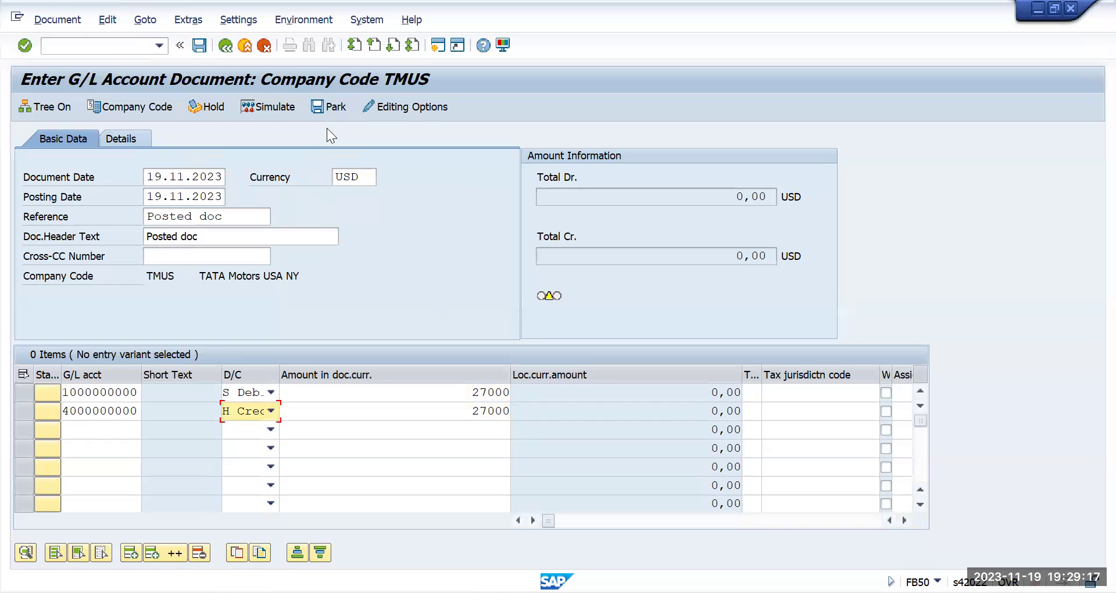
- Post the 27000 USD entry as document 100000010 and enter /nfb03 in the command field
click(200, 46)
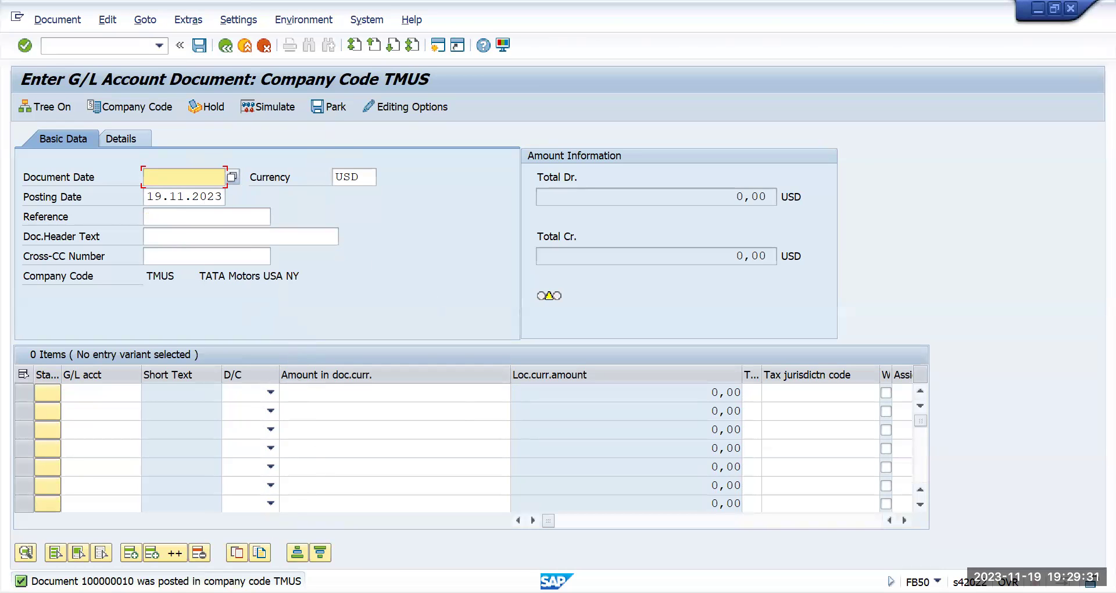
click(78, 47)
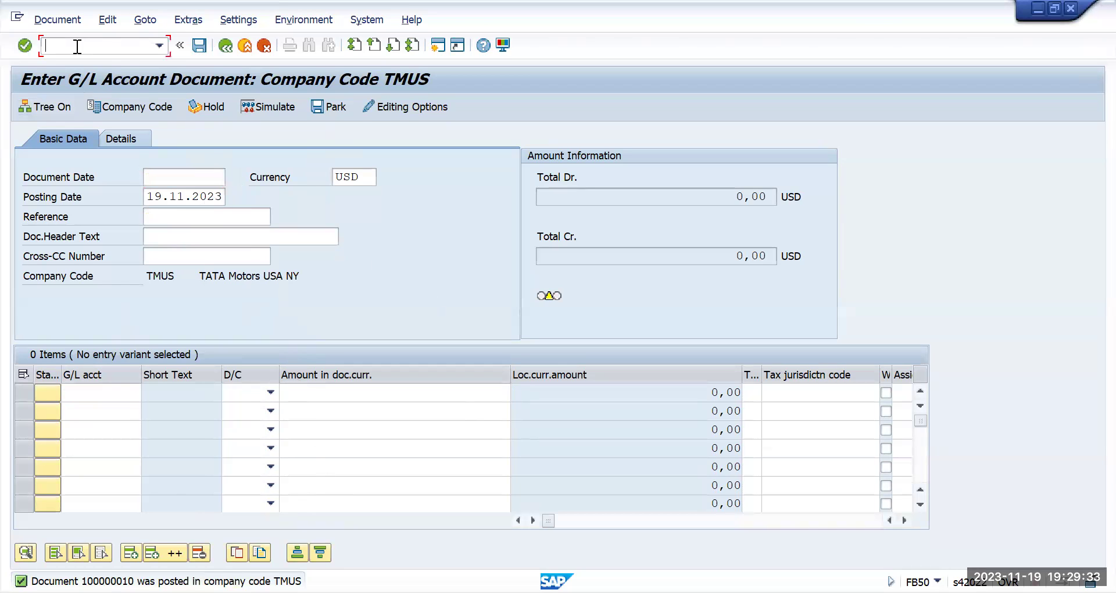
text(/nfb03)
key(Return)
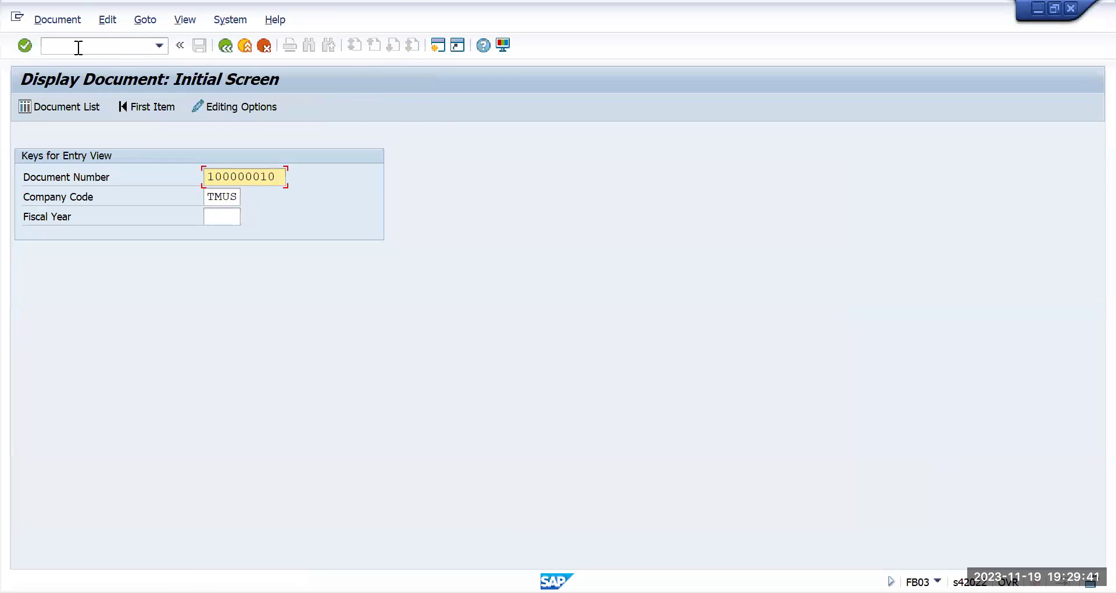
key(Return)
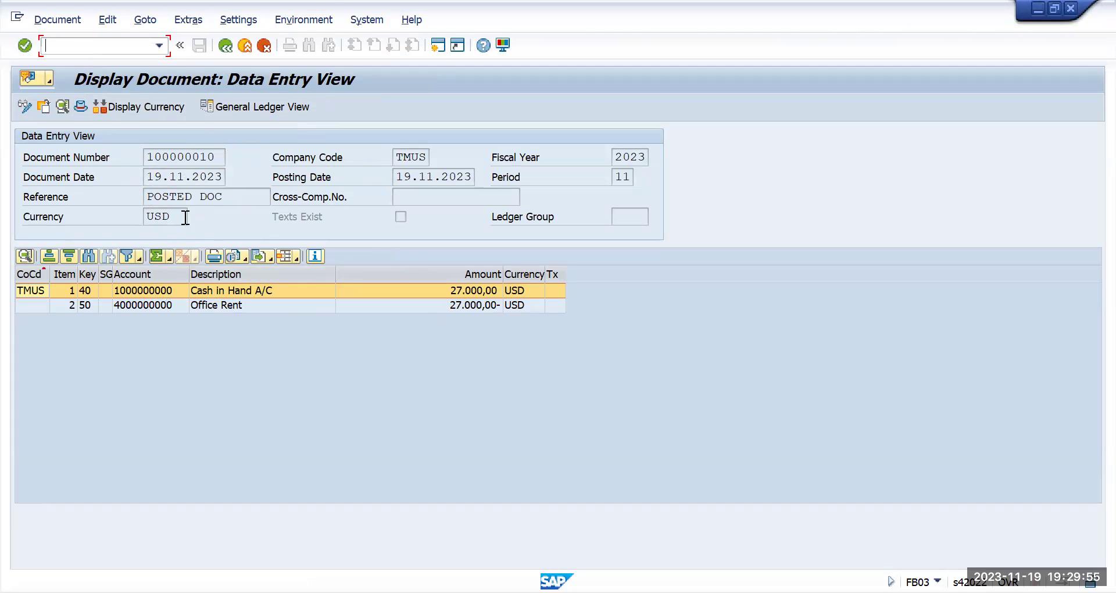
click(181, 292)
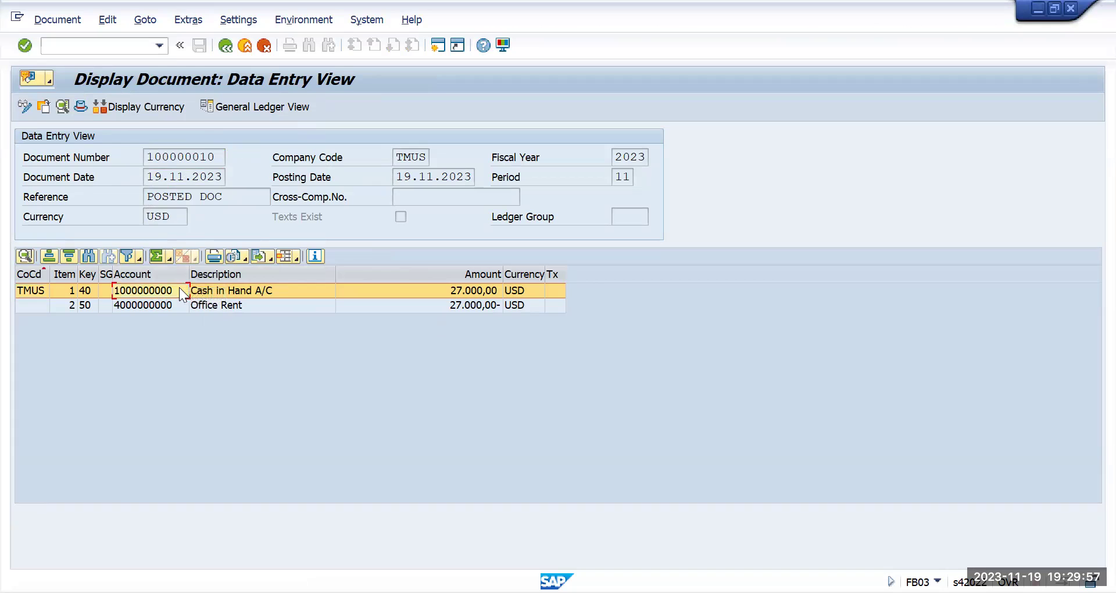
double_click(181, 292)
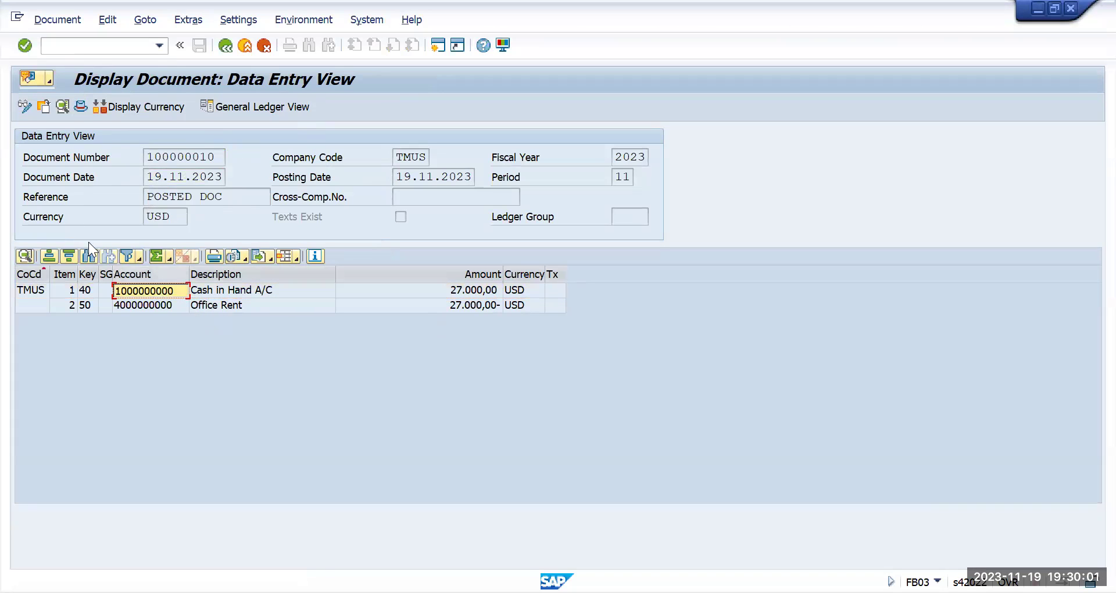
click(100, 46)
text(/nfbl3n)
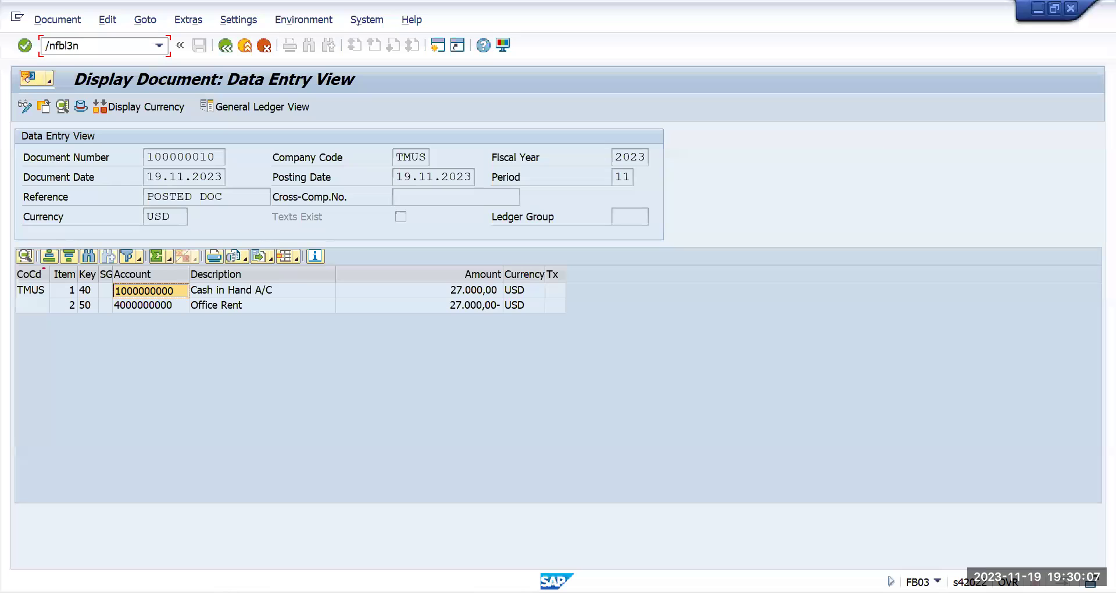
key(Return)
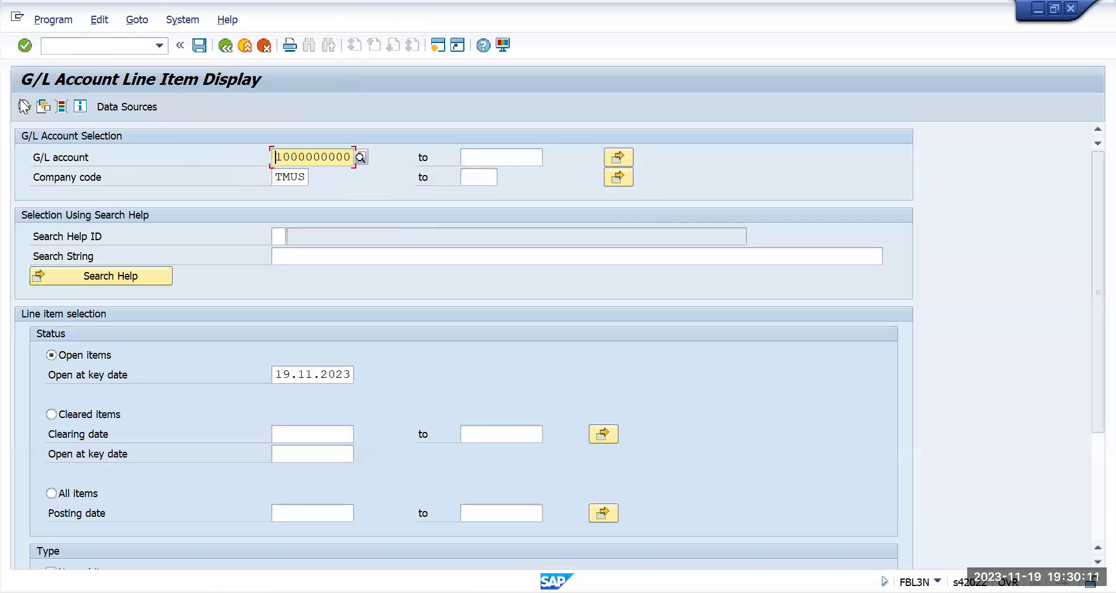
click(23, 107)
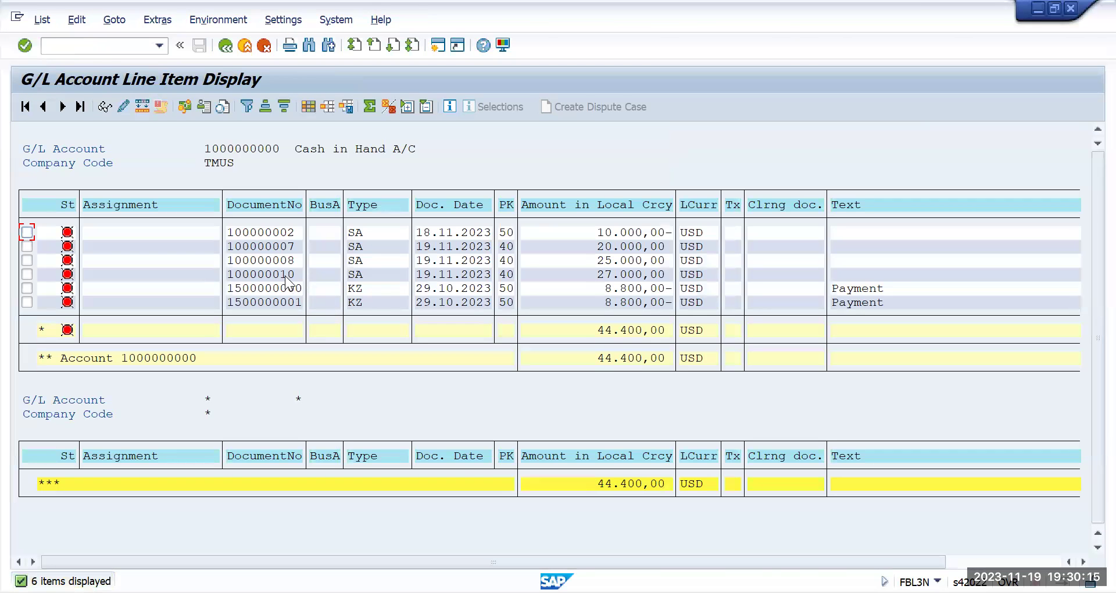
click(283, 274)
click(587, 274)
key(F3)
scroll(250, 414, down, 2)
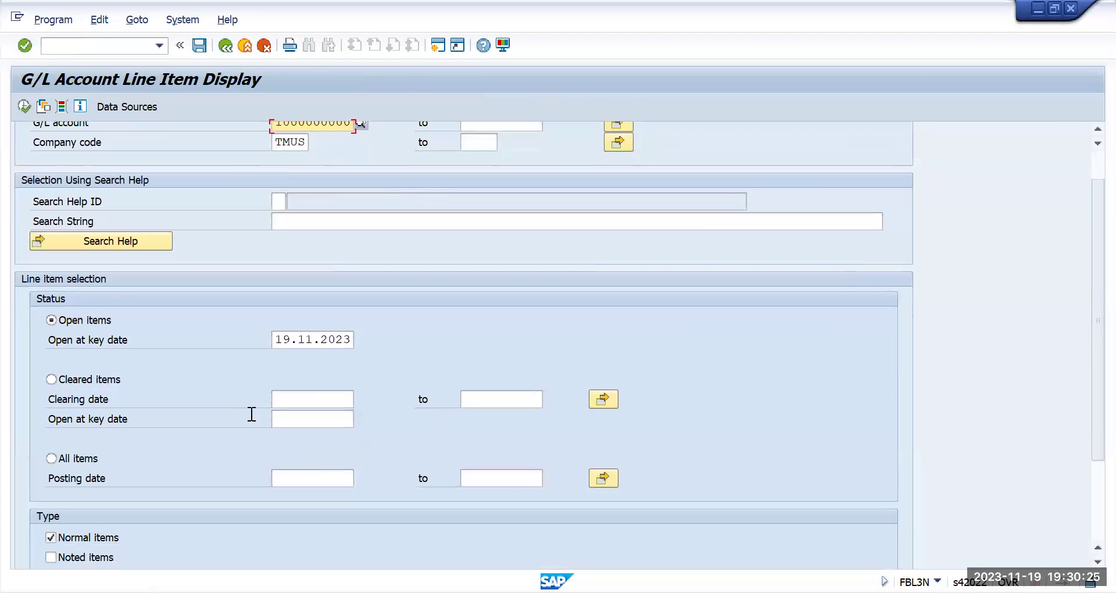
scroll(250, 414, down, 3)
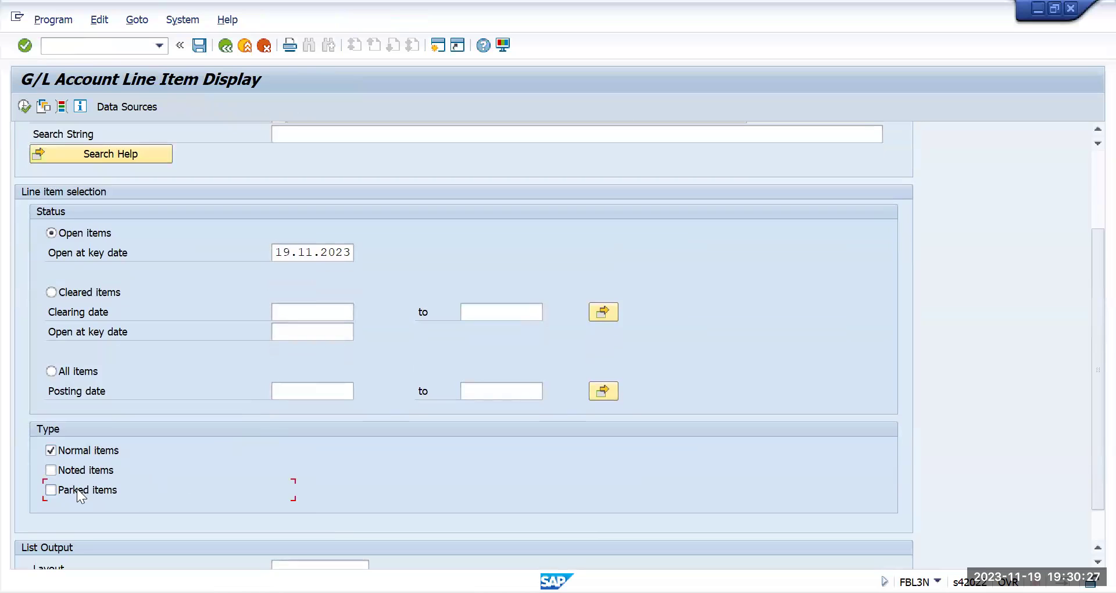
click(80, 494)
click(23, 106)
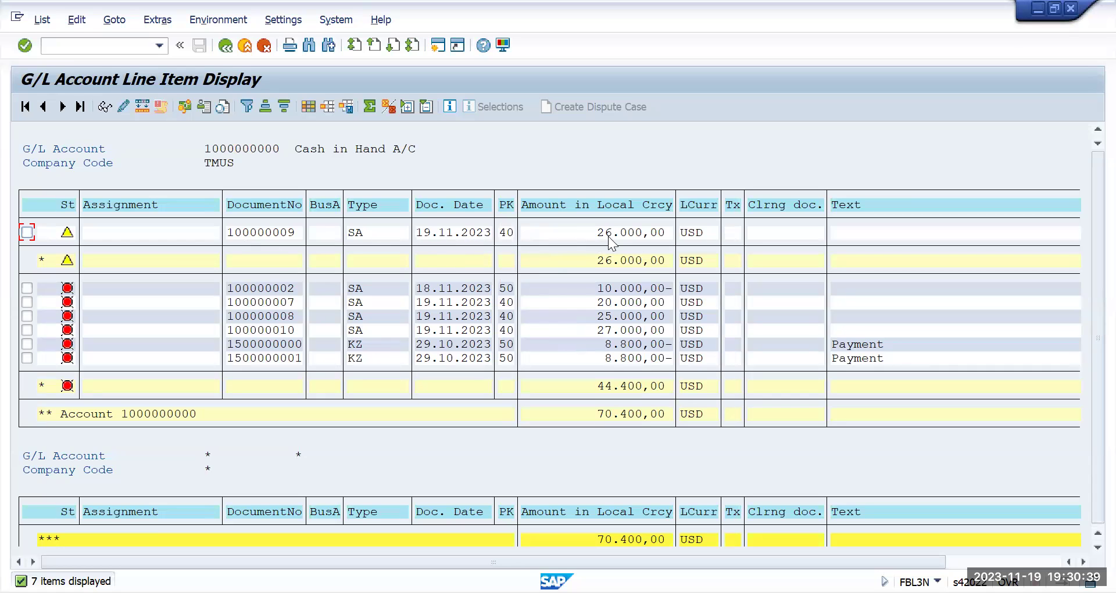
- Check the parked 26.000,00 and posted 27.000,00 amounts, then leave the report with /n
click(623, 330)
click(594, 331)
click(107, 48)
text(/n)
- Display table BKPF in SE16N filtered to company code TMUS
key(Return)
text(se)
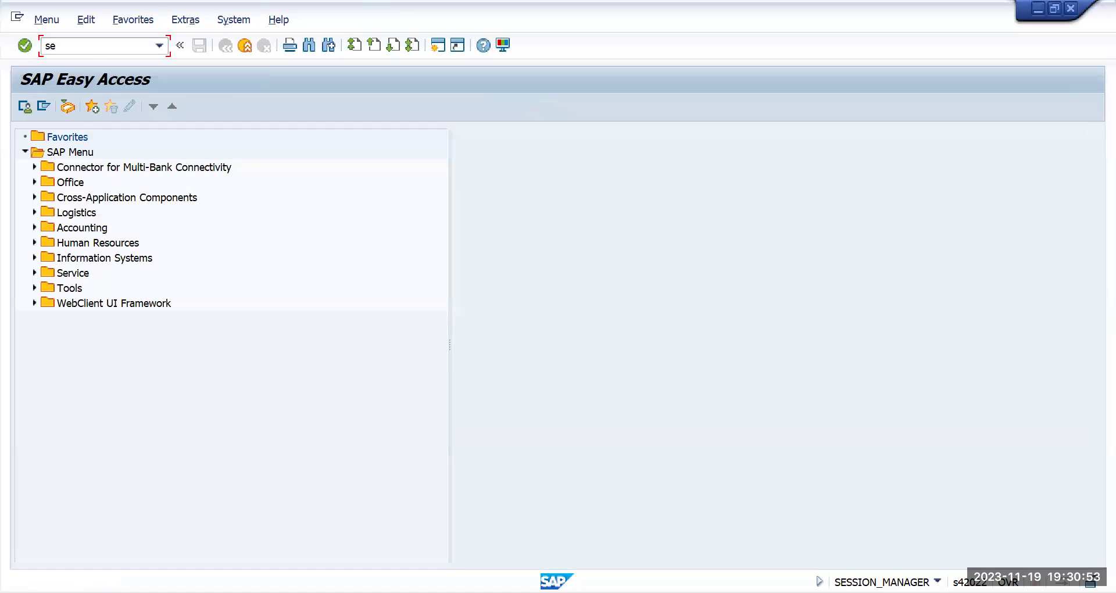
text(16)
text(n)
key(Return)
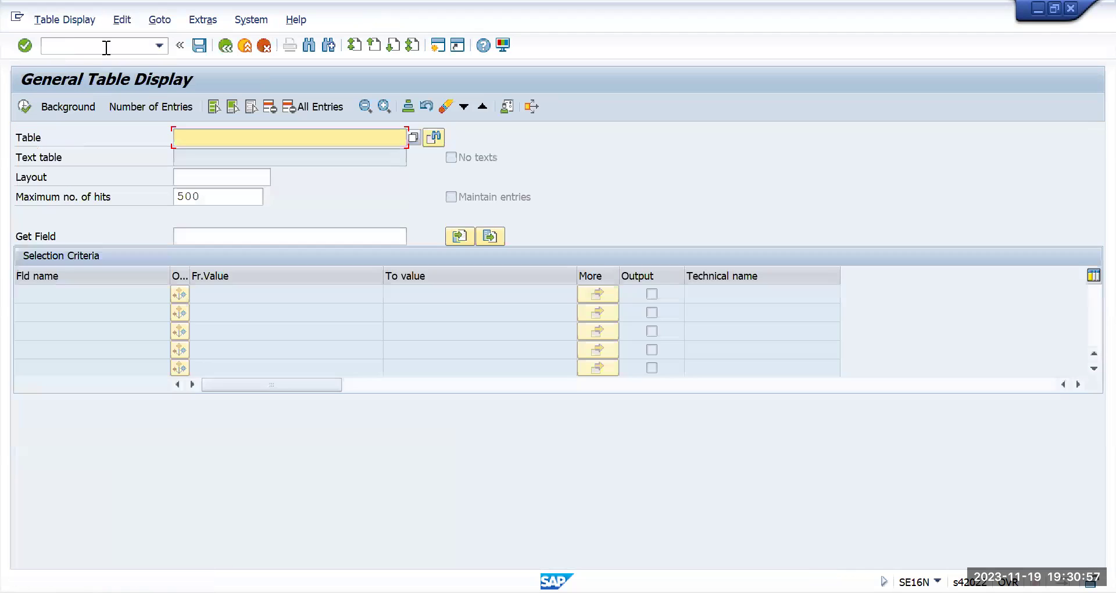
text(bkpf)
key(Return)
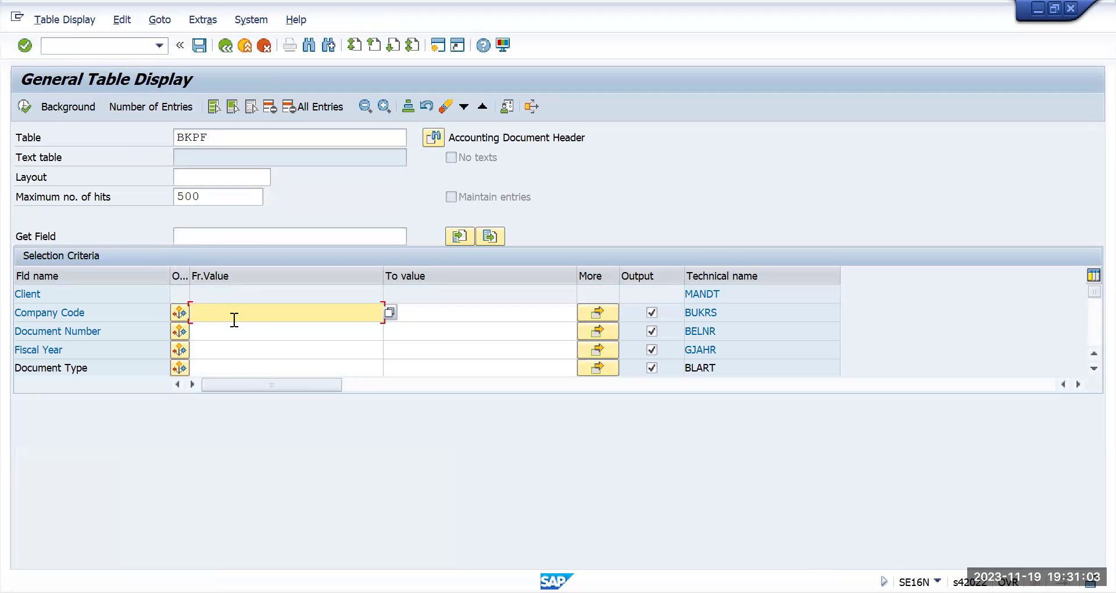
text(TMUS)
click(27, 108)
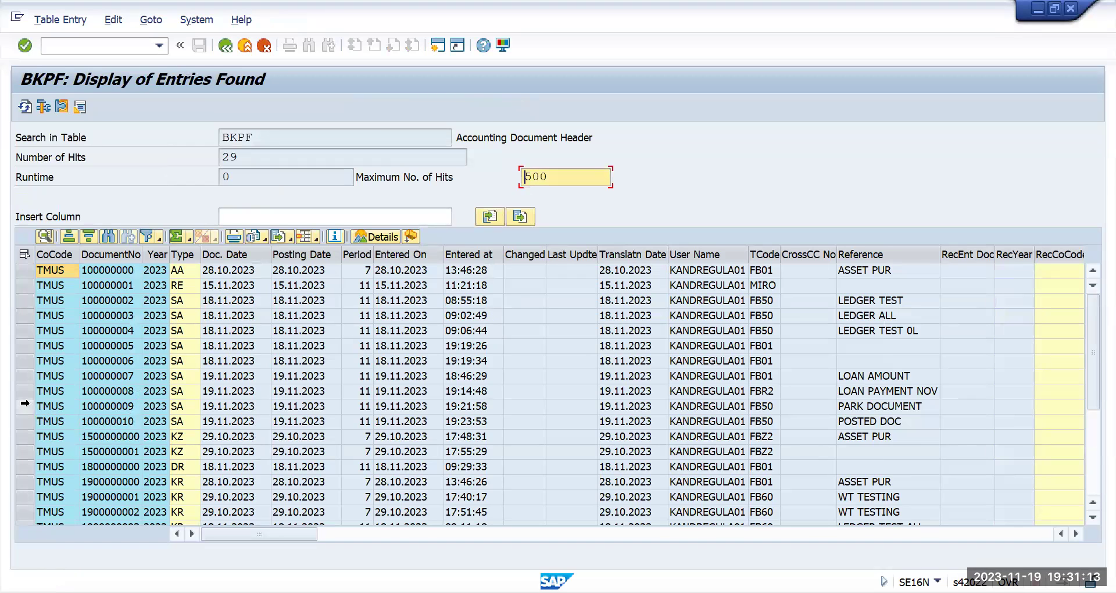
- Mark BKPF rows for parked 100000009 and posted 100000010
click(25, 405)
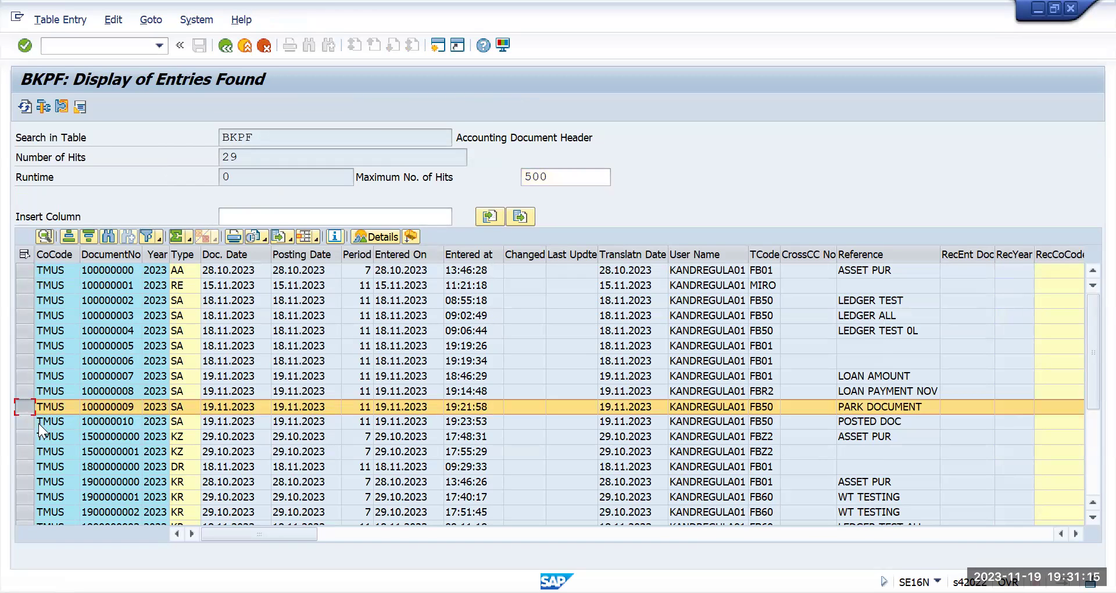
ctrl+click(26, 421)
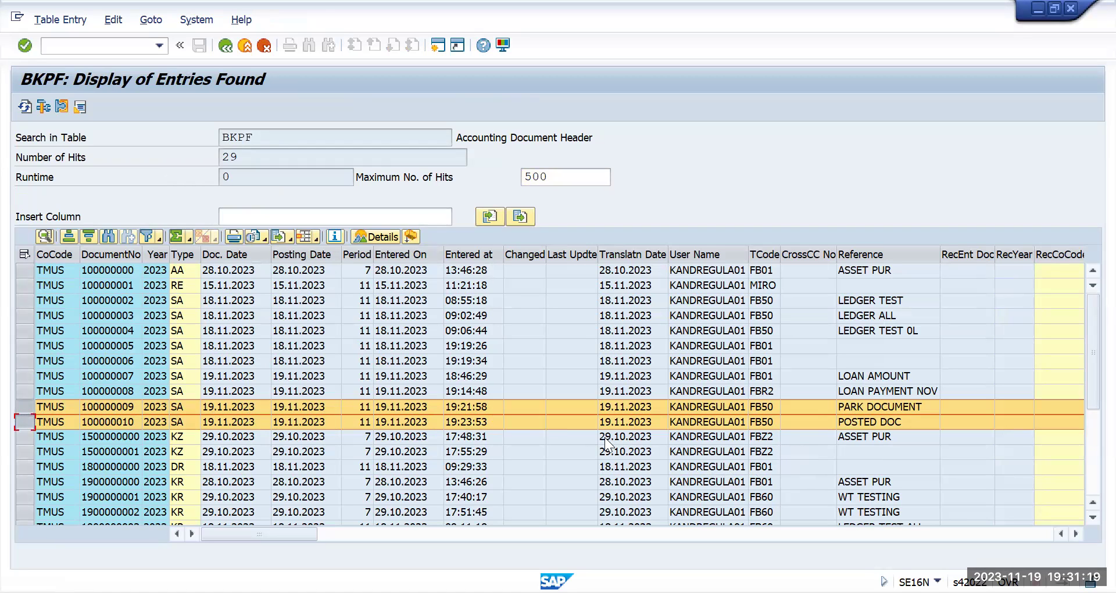
click(1073, 533)
click(1074, 534)
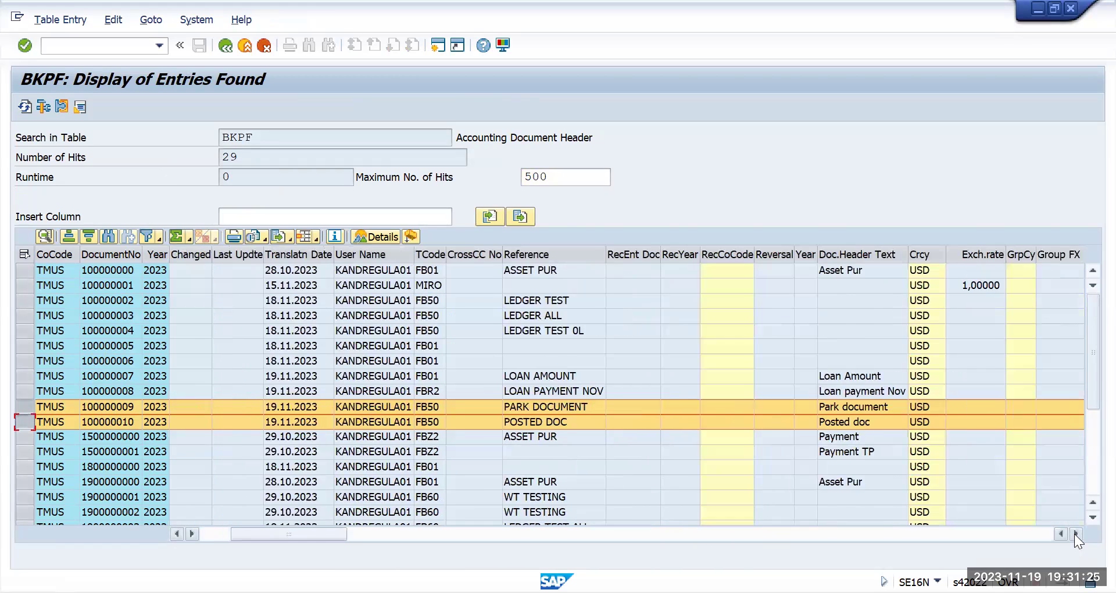
click(1074, 533)
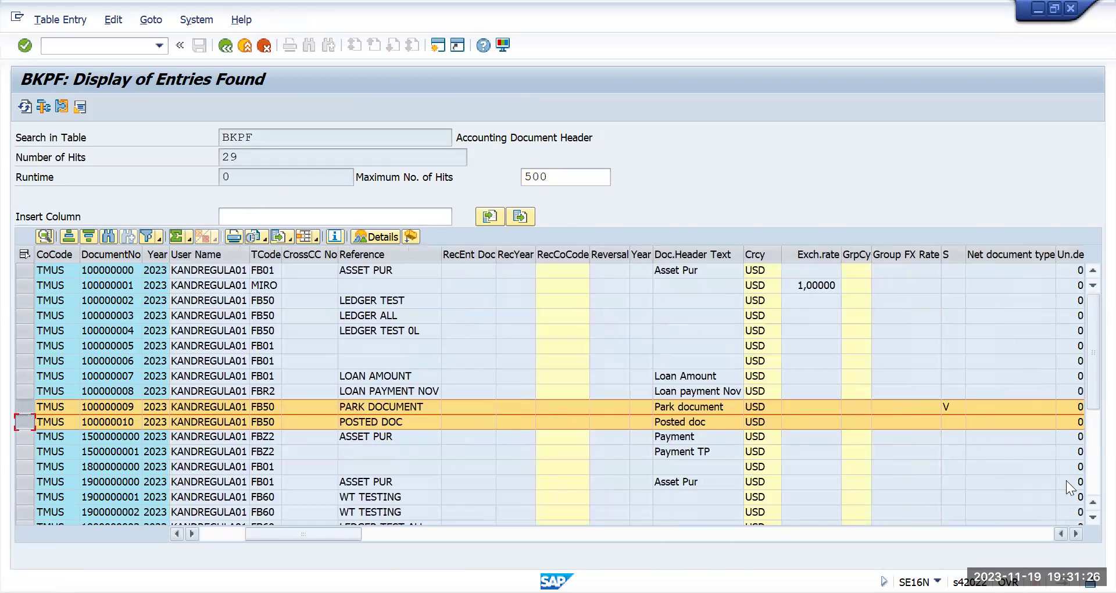
- Confirm status V means parked, then select document numbers 100000009–100000010 for copying
click(953, 407)
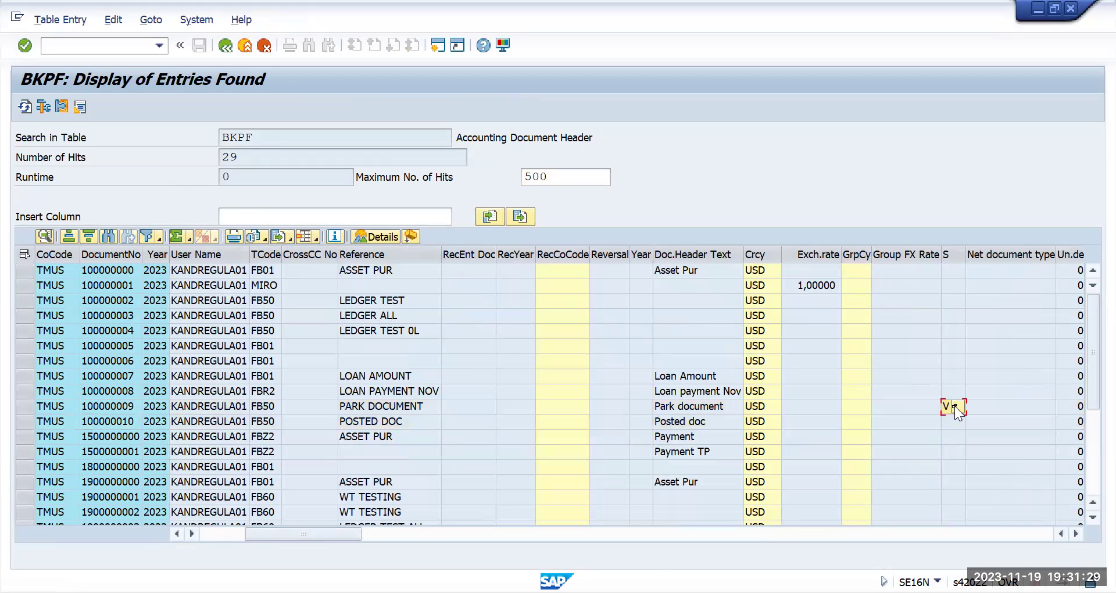
click(954, 405)
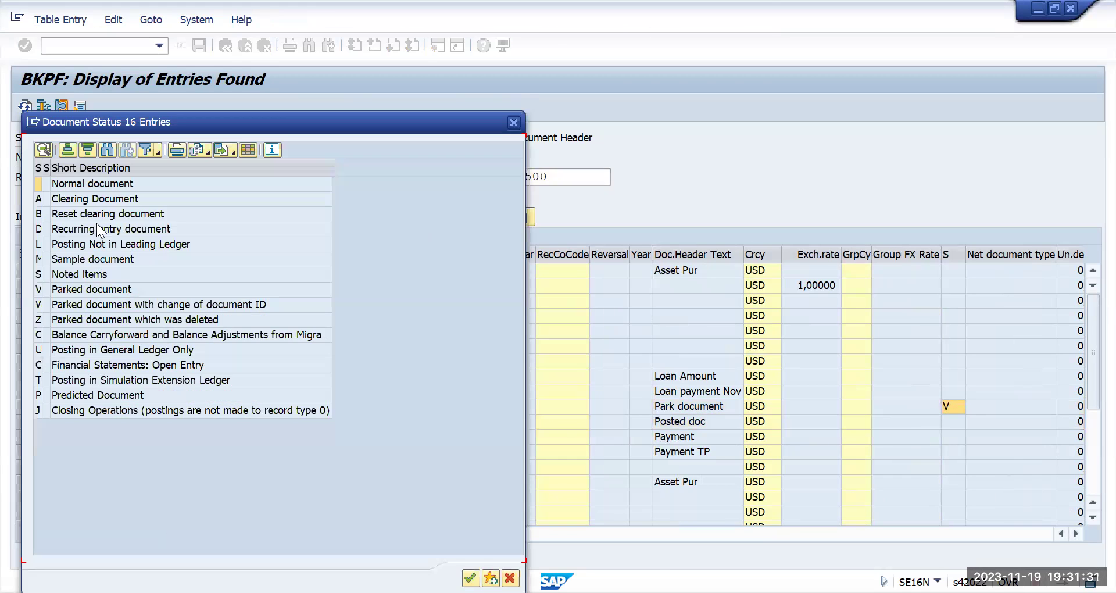
click(93, 289)
click(513, 123)
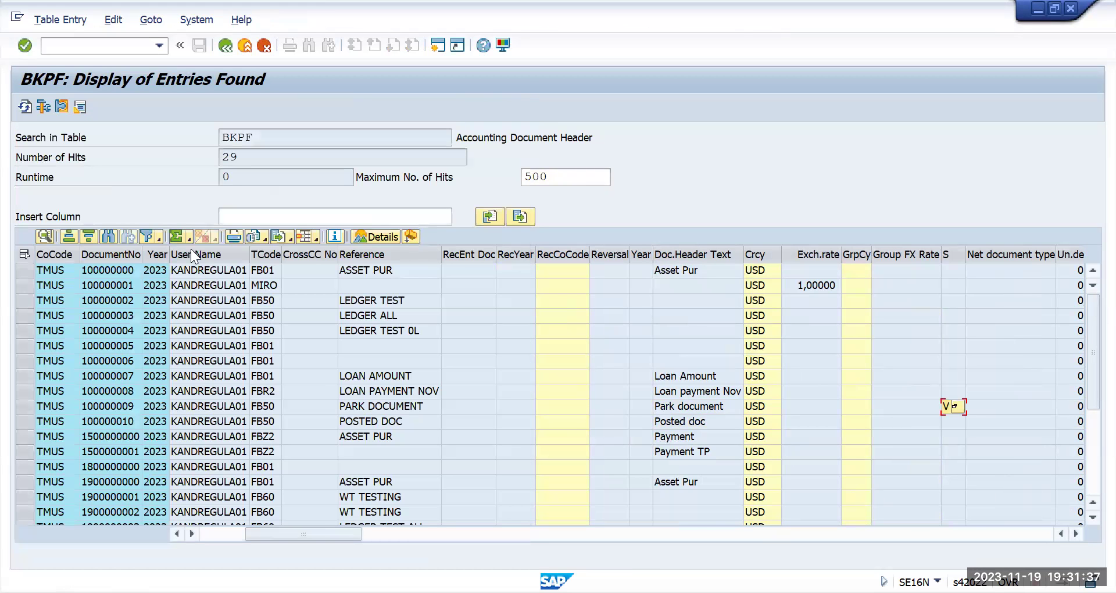
click(118, 406)
key(shift+Down)
key(ctrl+c)
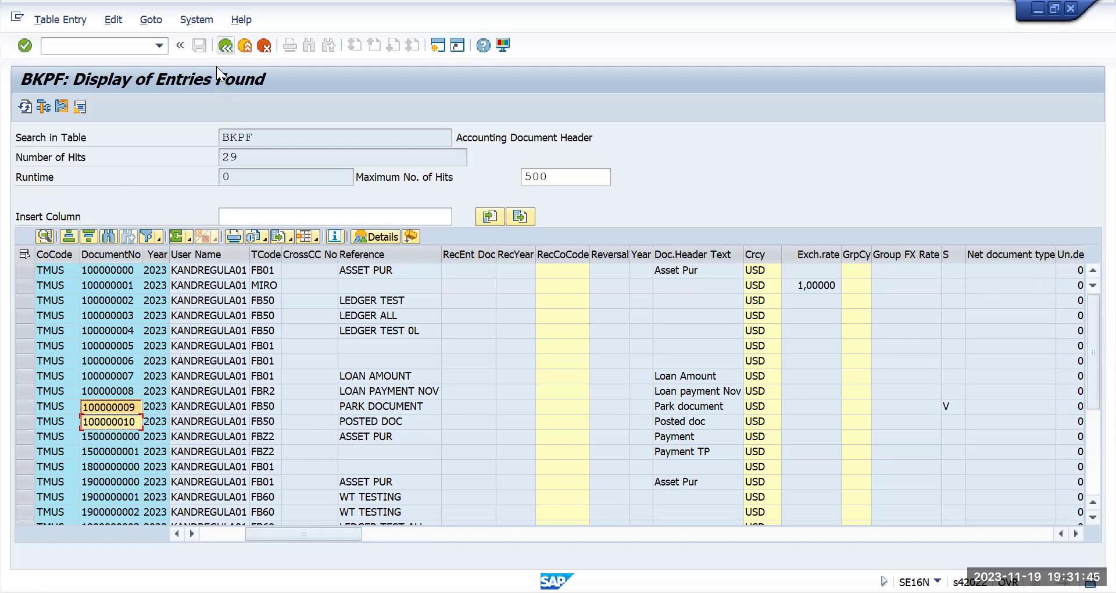
- Query BSEG for company code TMUS with documents 100000009 and 100000010 pasted as multiple selection
key(F3)
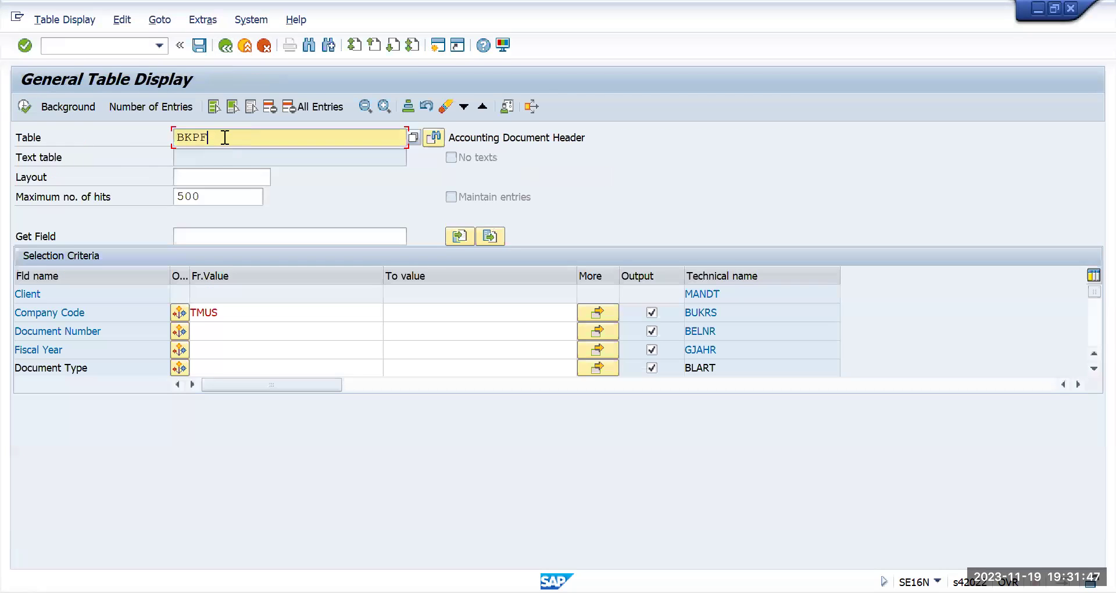
key(BackSpace)
key(BackSpace)
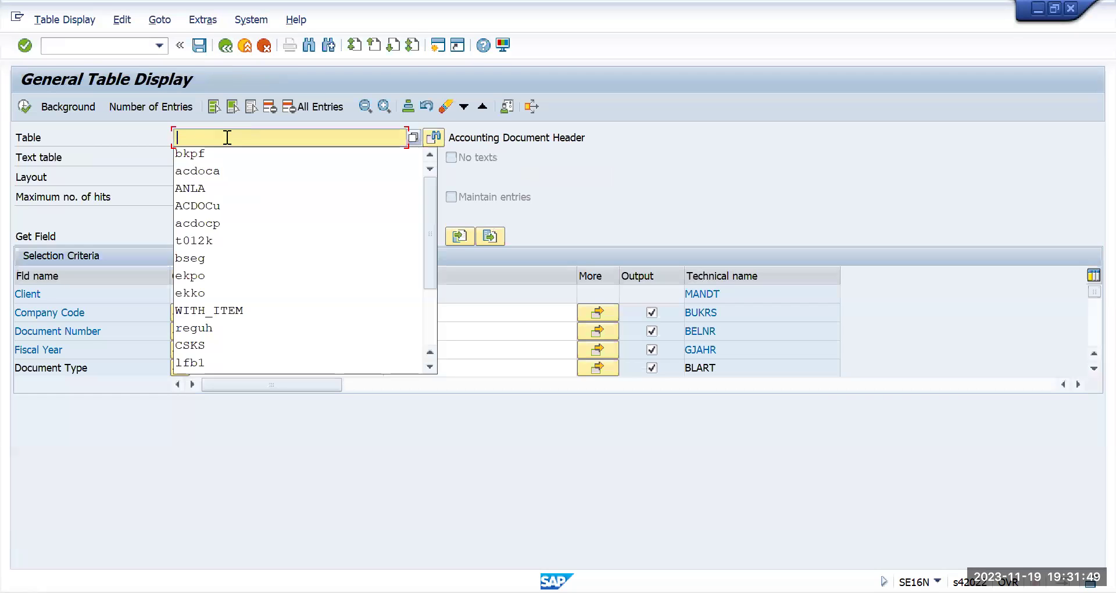
text(bseg)
key(Return)
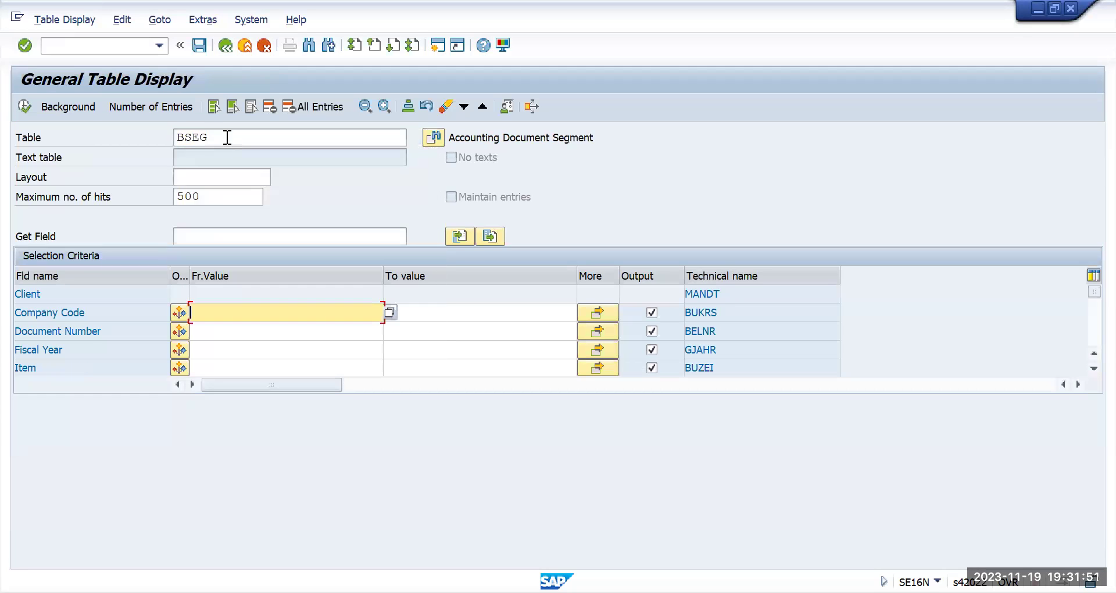
click(594, 332)
key(ctrl+v)
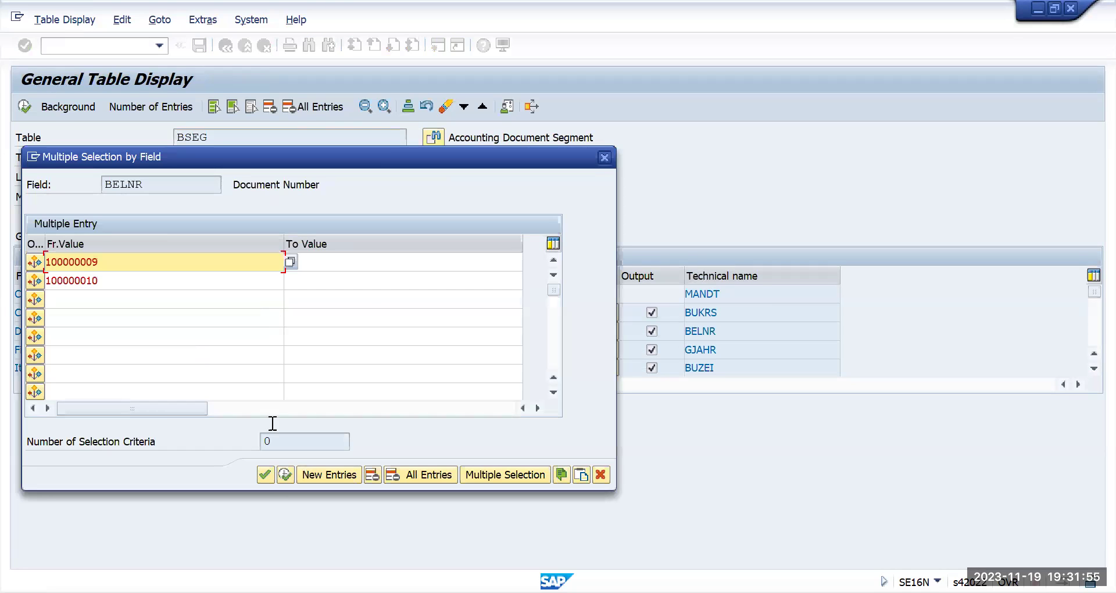
click(266, 473)
click(219, 308)
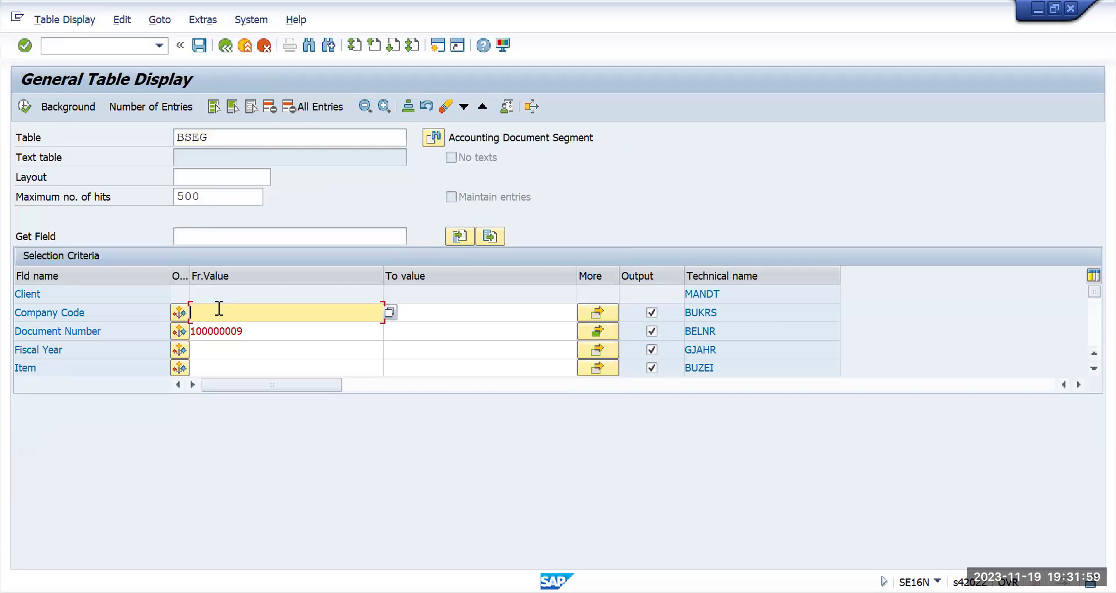
text(tmus)
click(25, 108)
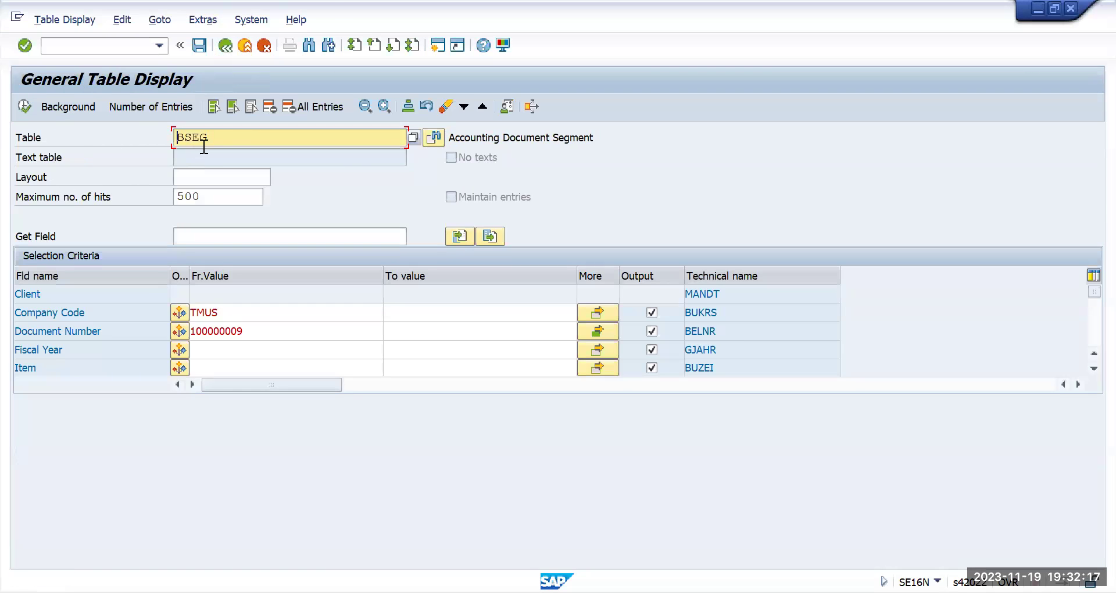
- Query ACDOCA for TMUS with documents 100000009 and 100000010 pasted into multiple selection
key(BackSpace)
key(BackSpace)
key(BackSpace)
key(BackSpace)
text(acdoca)
key(Return)
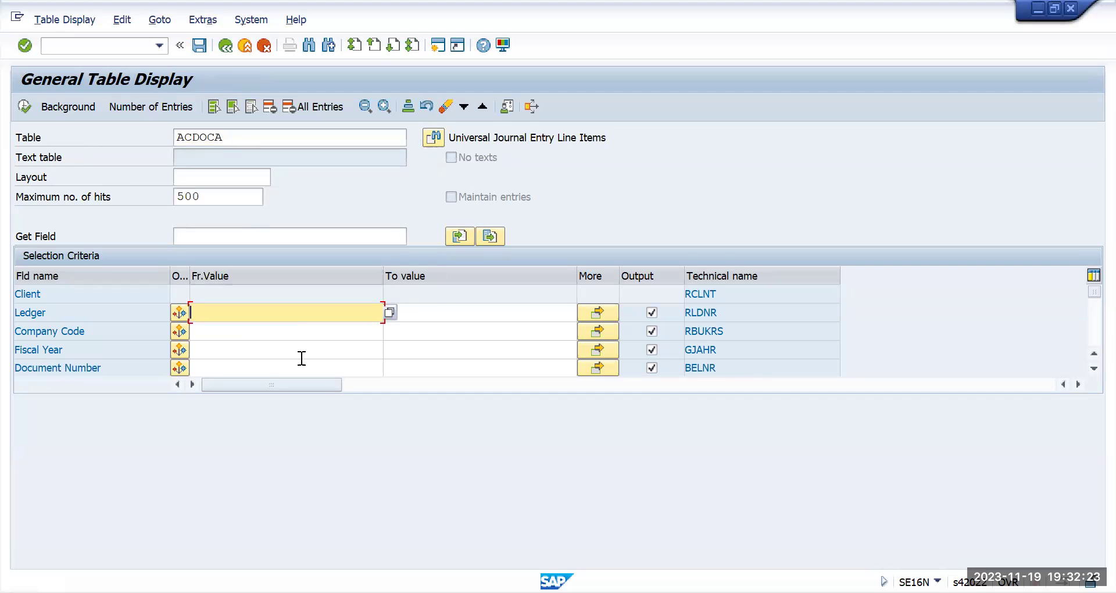
click(606, 368)
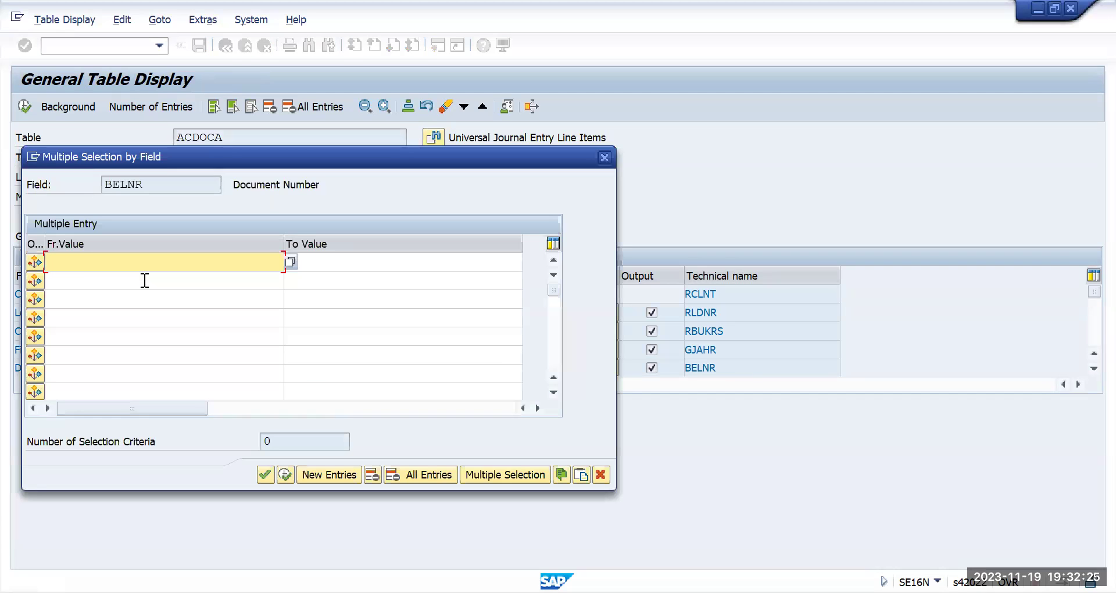
key(ctrl+v)
click(284, 474)
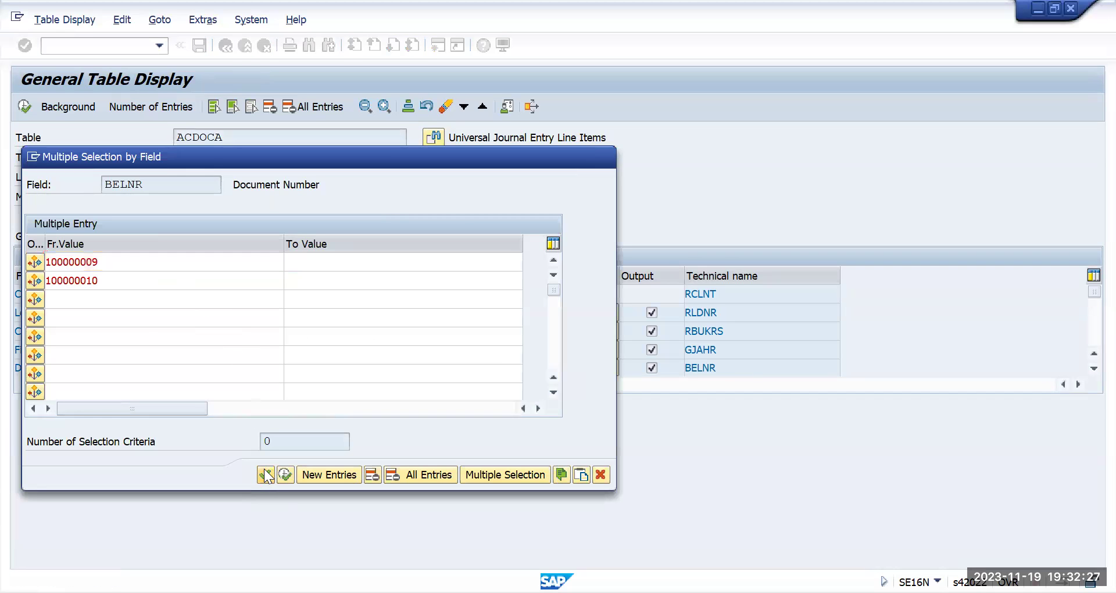
click(212, 330)
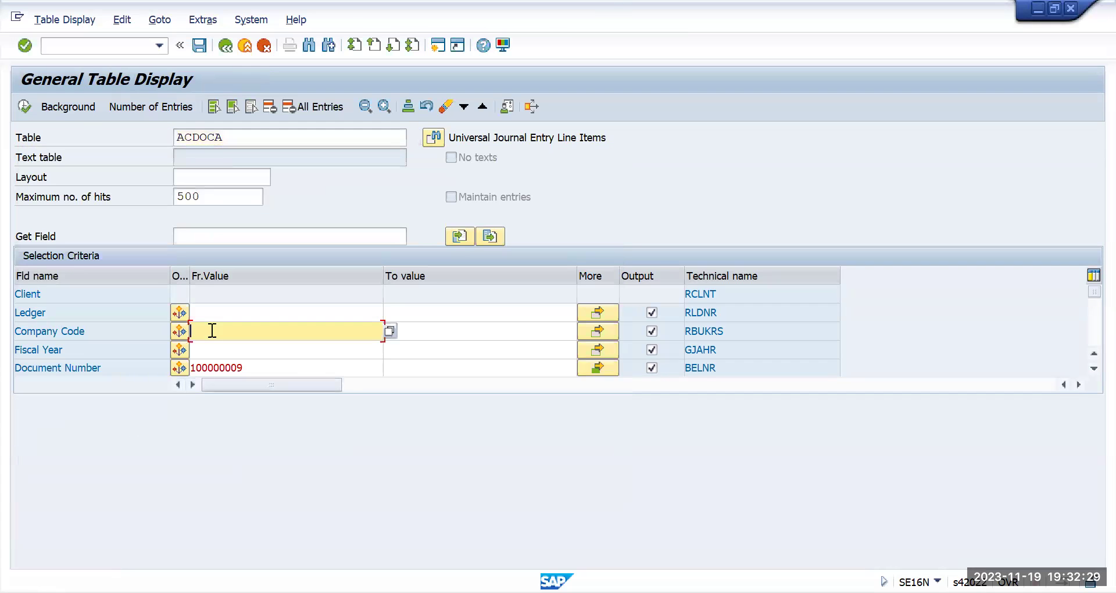
text(tmus)
click(27, 105)
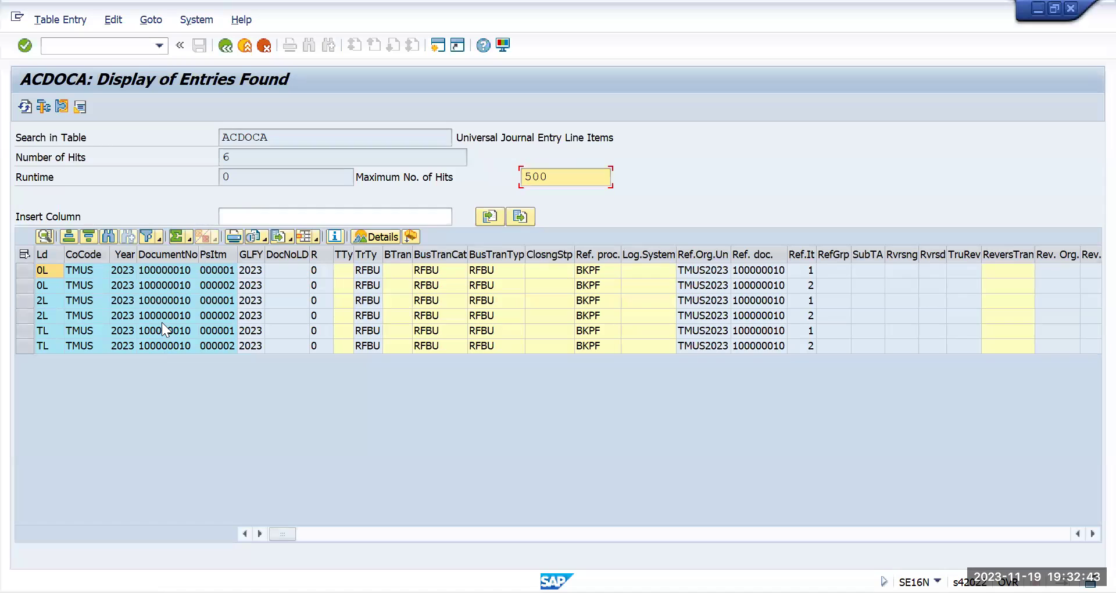
click(84, 48)
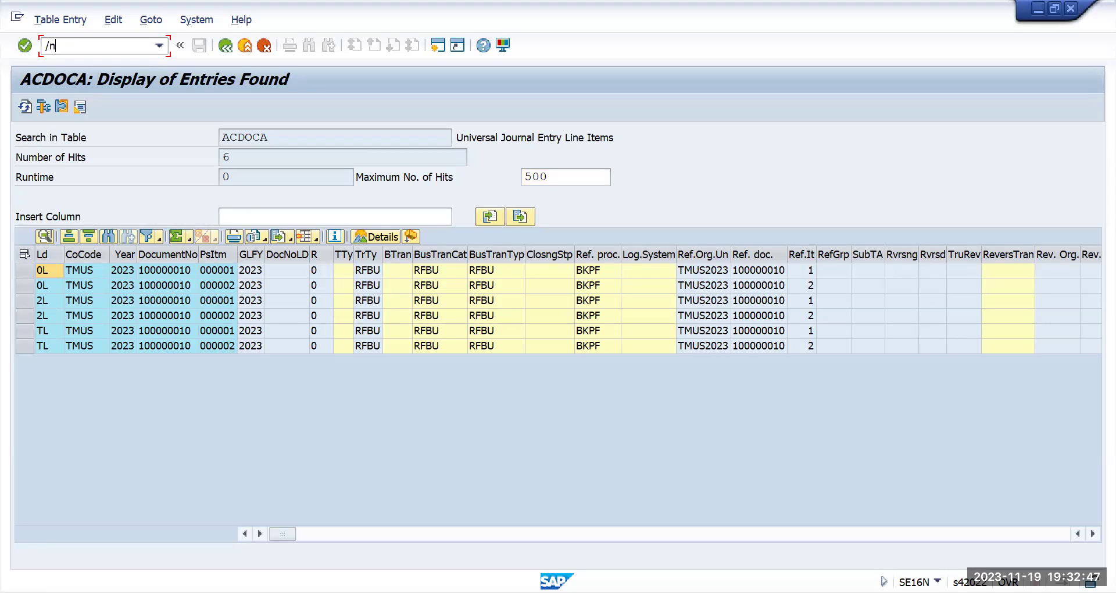
- Post TMUS parked document 100000009 via FBV0 and acknowledge the confirmation
text(fbv0)
key(Return)
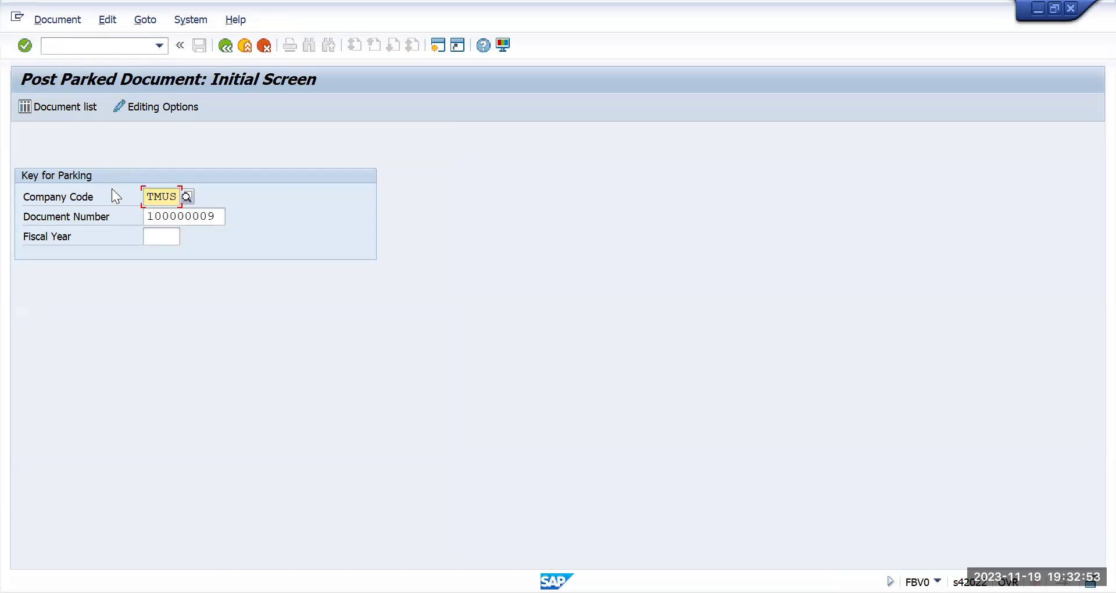
key(Return)
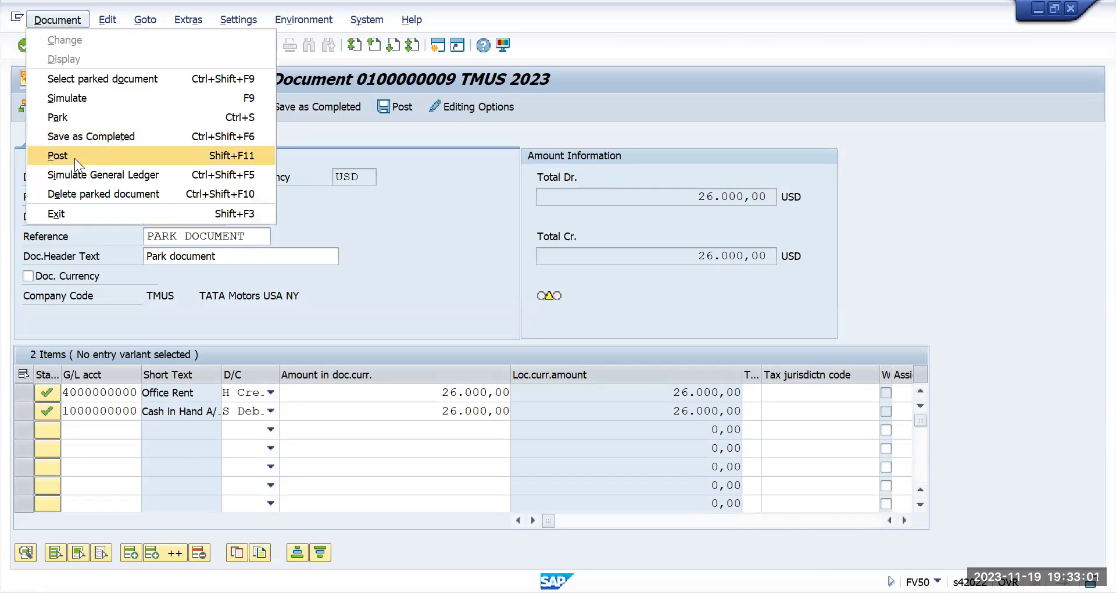
click(74, 157)
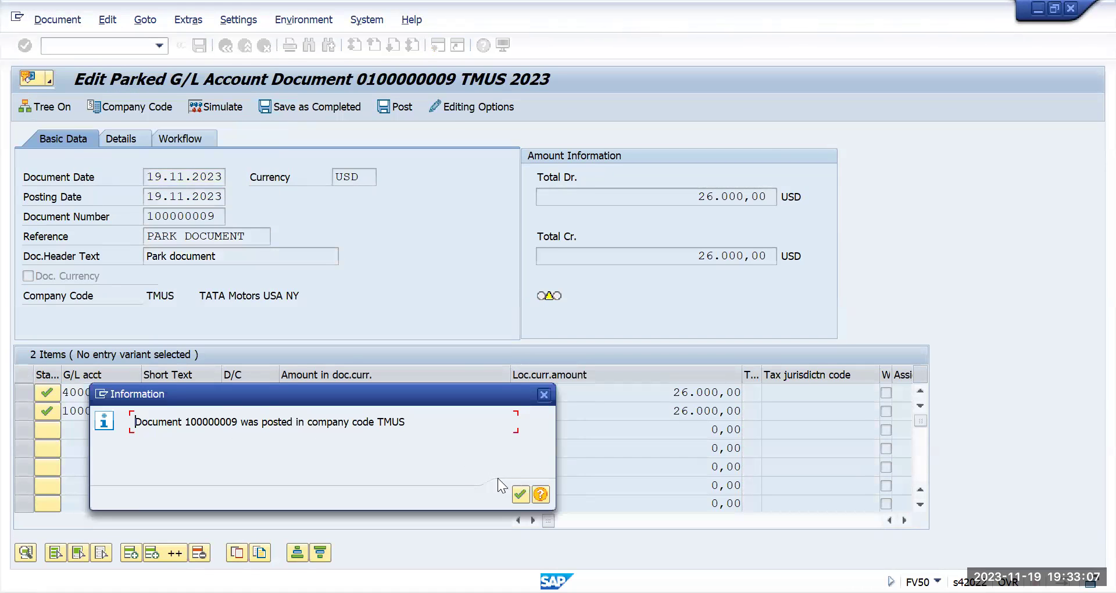
click(515, 495)
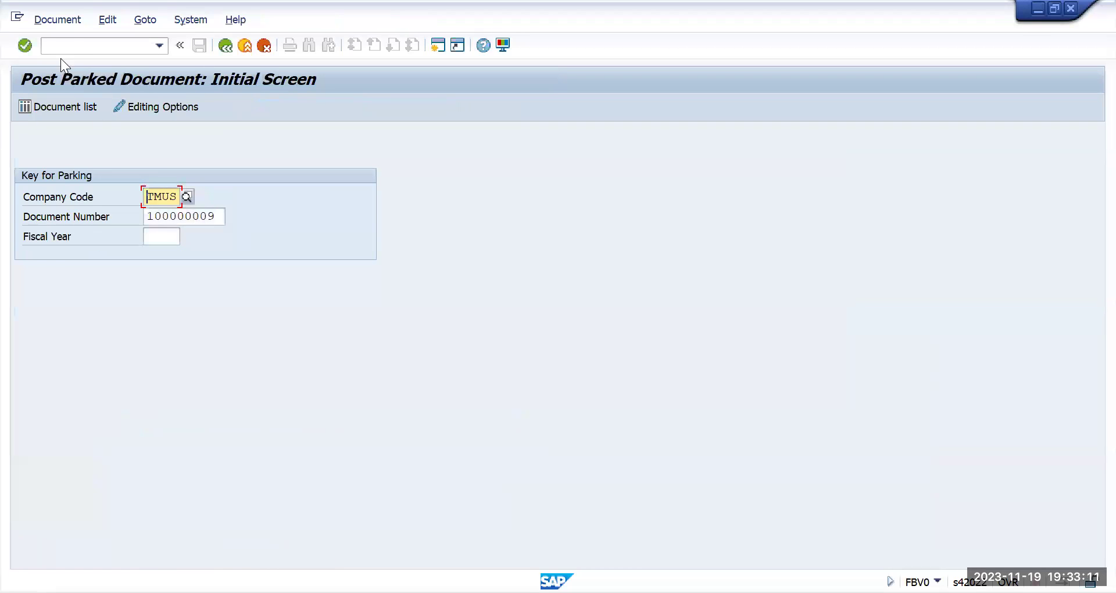
- Display document 100000009 in FB03
click(75, 46)
text(/n)
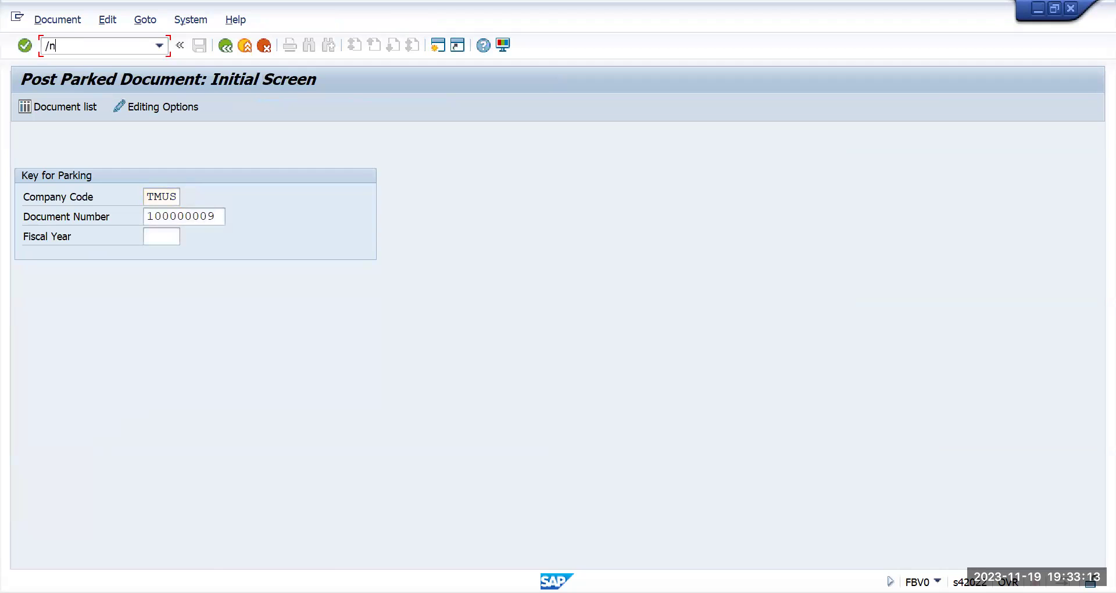
text(fb03)
key(Return)
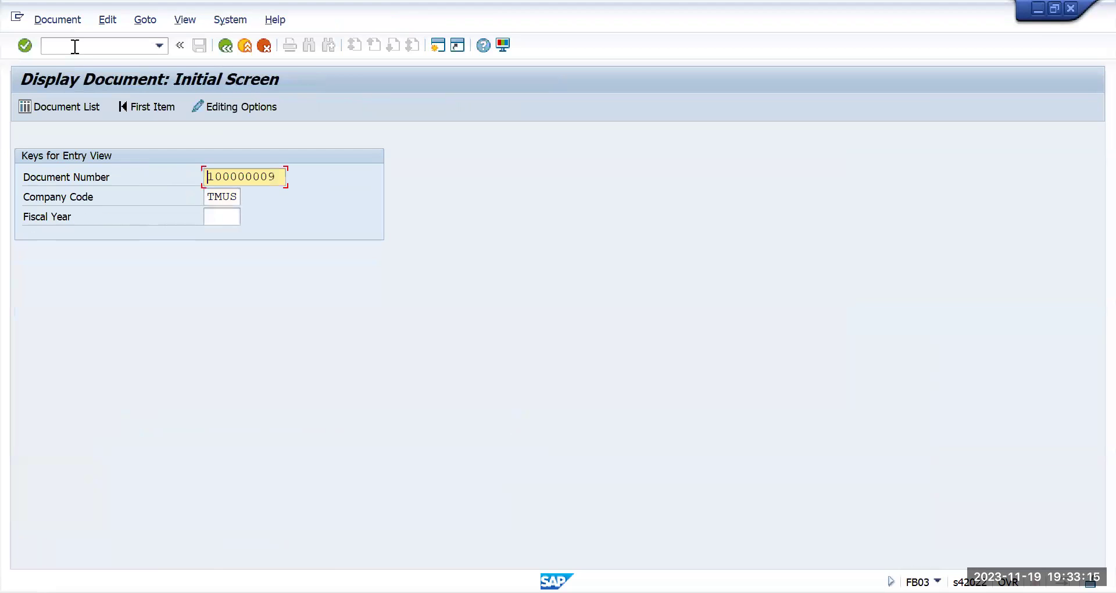
key(Return)
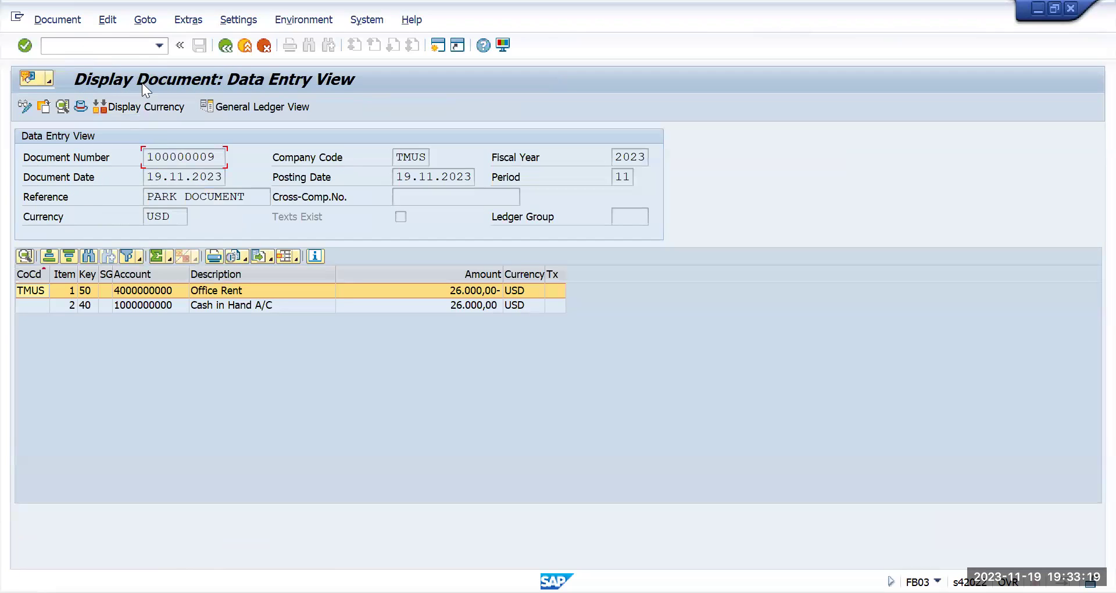
- Return to Easy Access and start the FBL3N G/L line items report
click(111, 45)
text(/n)
key(Return)
text(fbl3n)
key(Return)
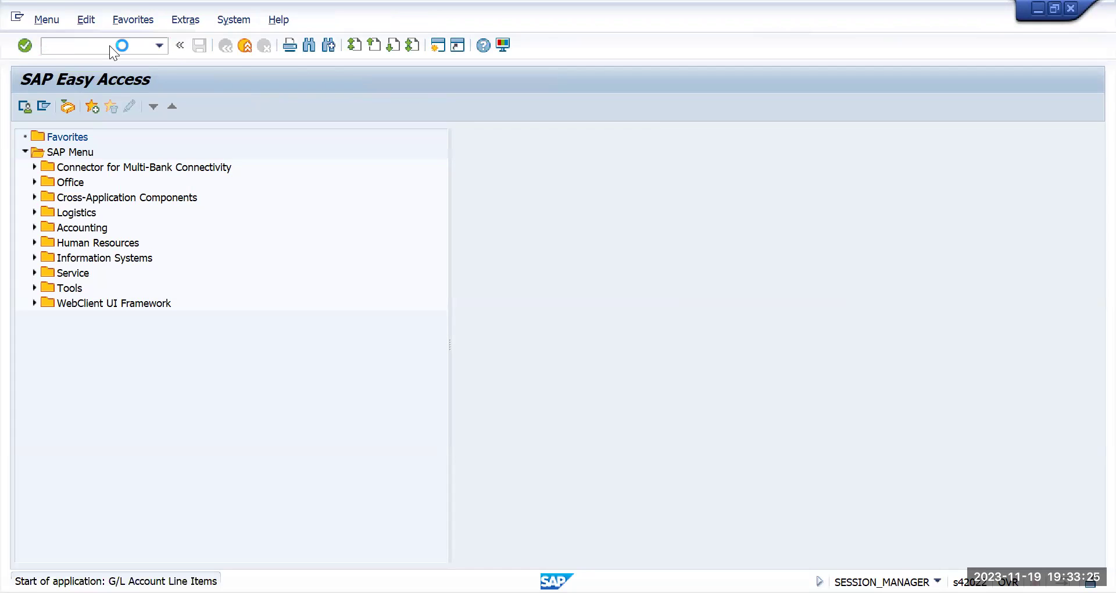
- Execute FBL3N and check the 26,000 line for document 100000009
scroll(143, 421, down, 5)
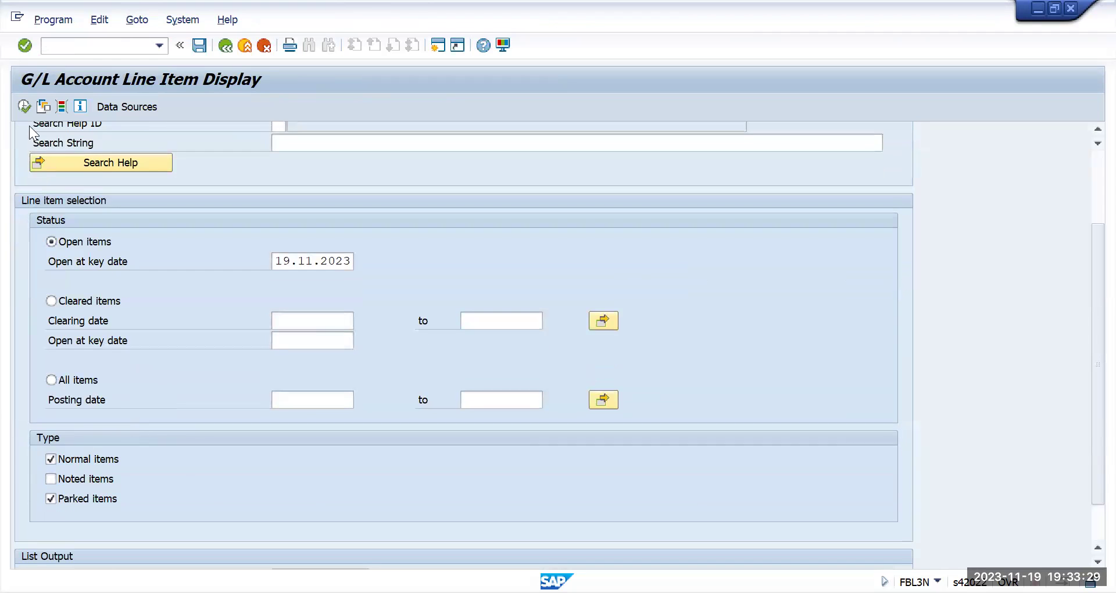
click(24, 107)
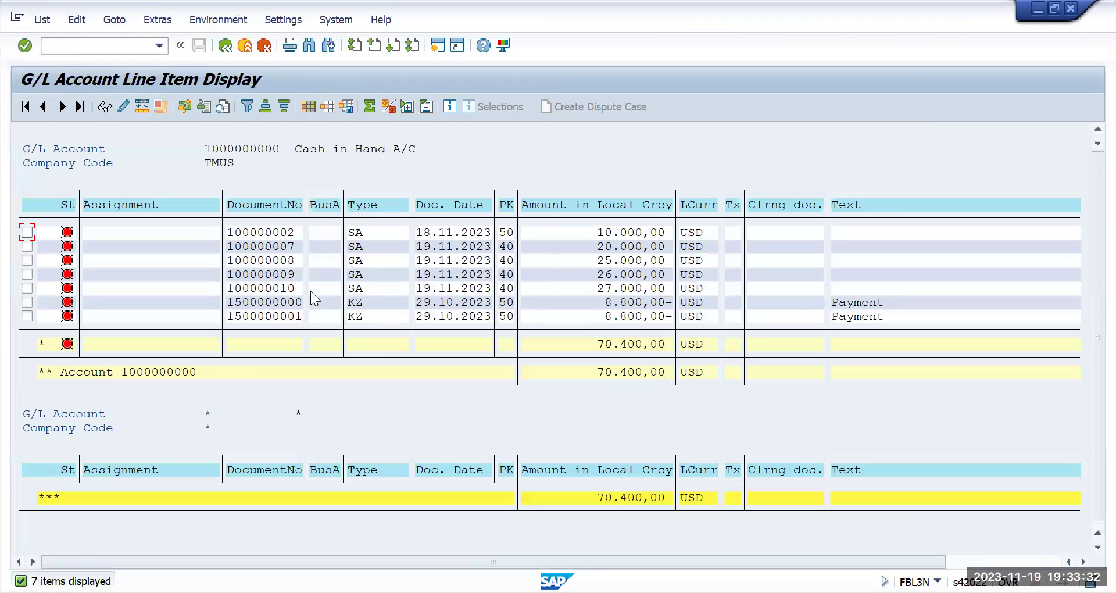
click(296, 277)
- Return to Easy Access with /n and begin entering SE16N
click(110, 51)
text(/n)
key(Return)
text(bseg)
key(BackSpace)
key(BackSpace)
text(se16n)
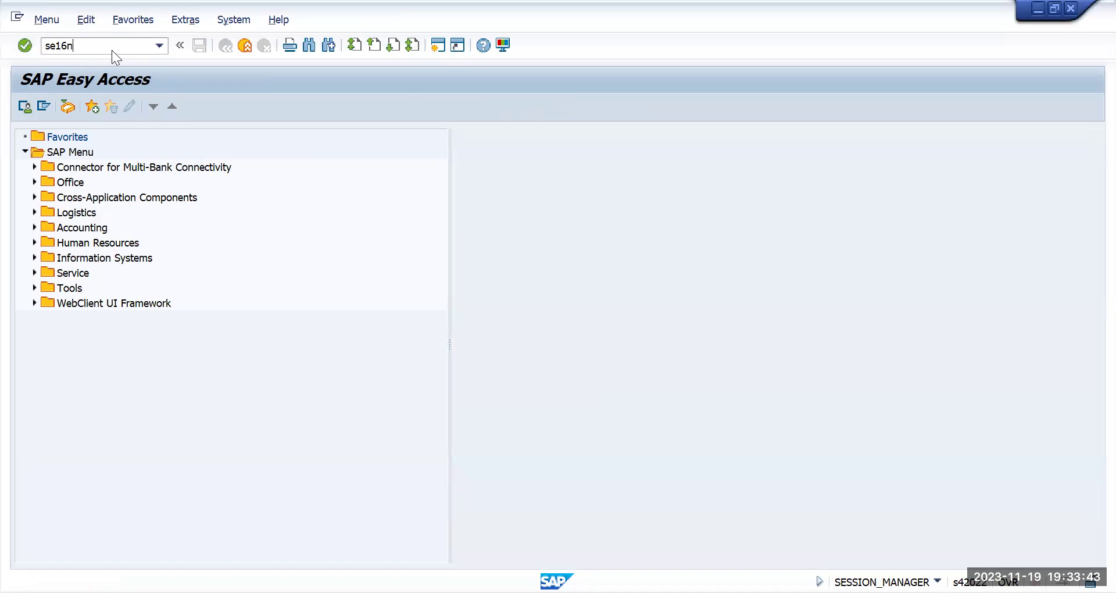
- Query ACDOCA for TMUS with both document numbers pasted as multiple selection
key(Return)
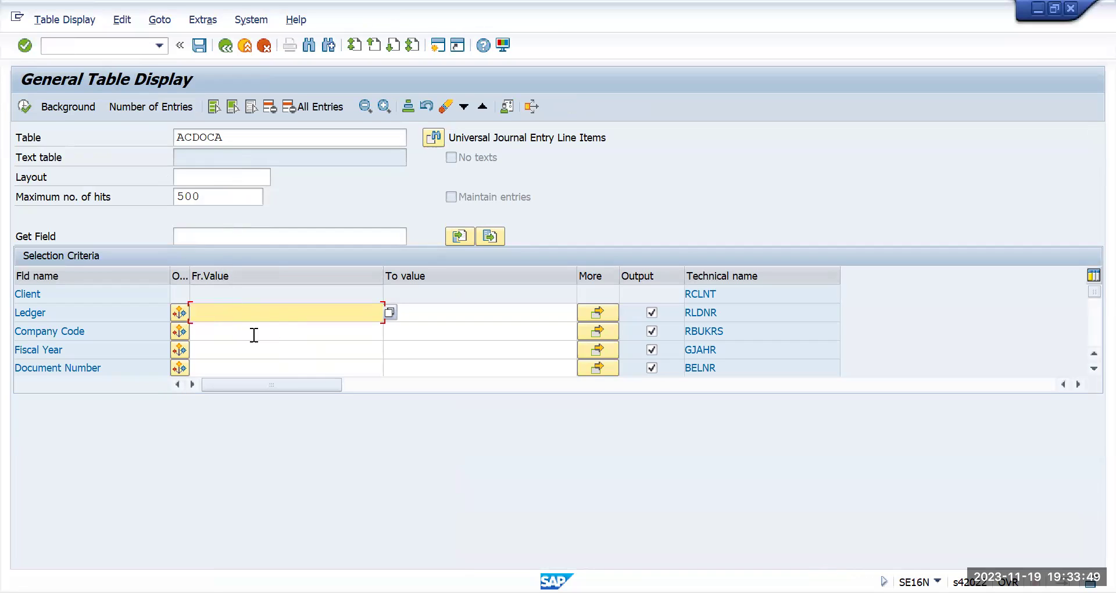
click(231, 333)
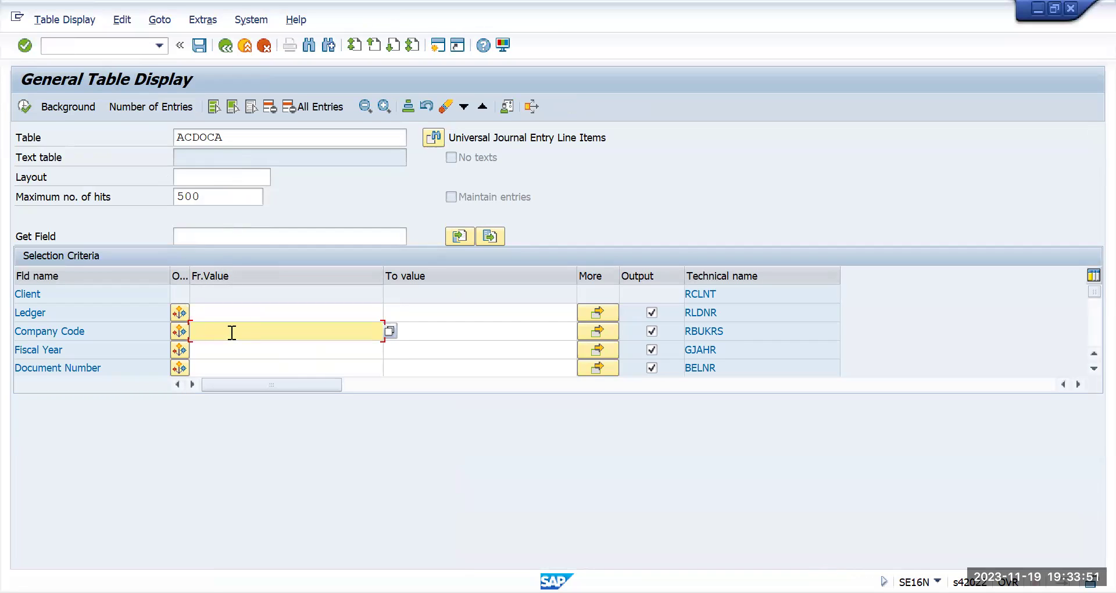
text(tmus)
click(597, 369)
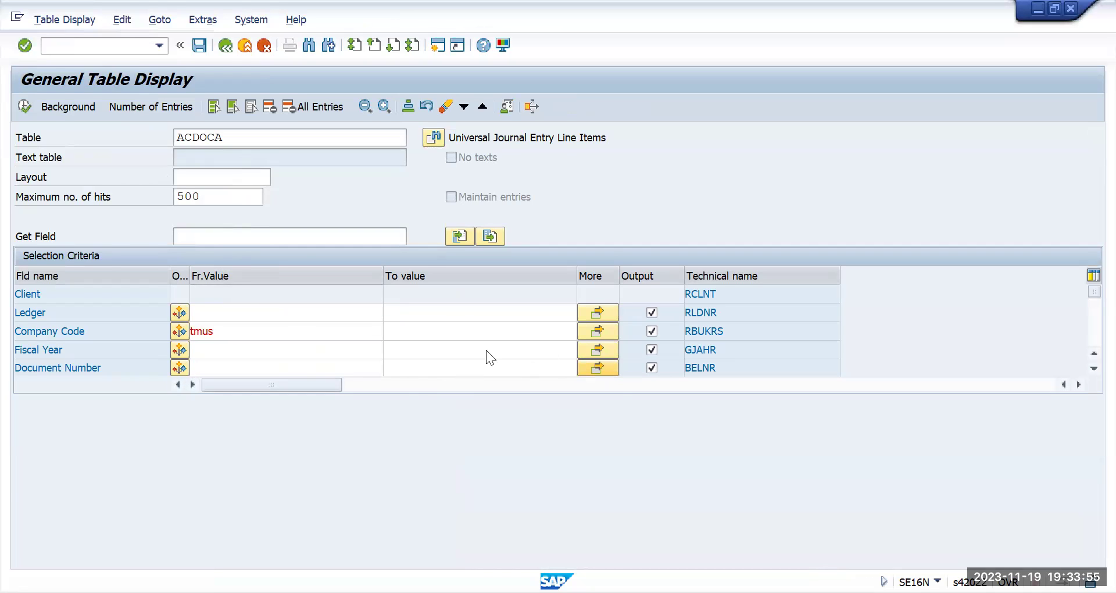
key(shift+F12)
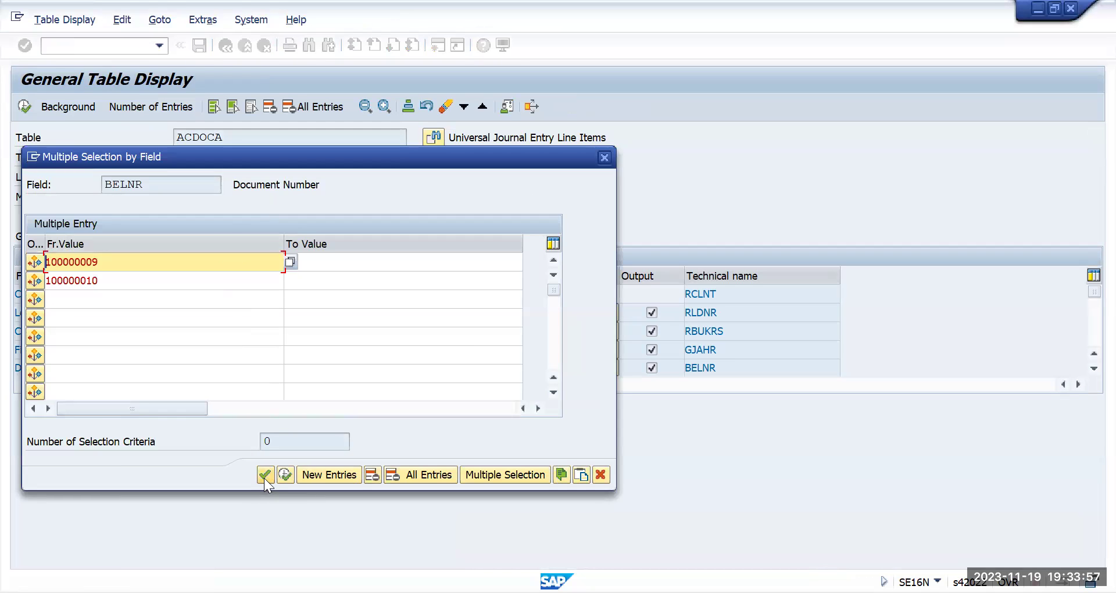
click(264, 476)
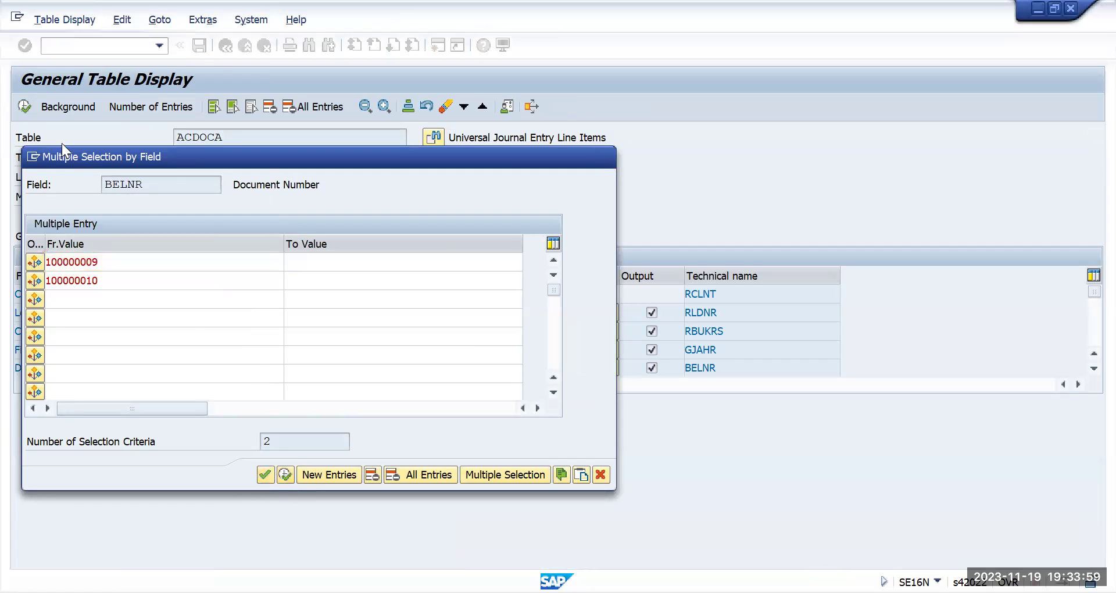
click(25, 106)
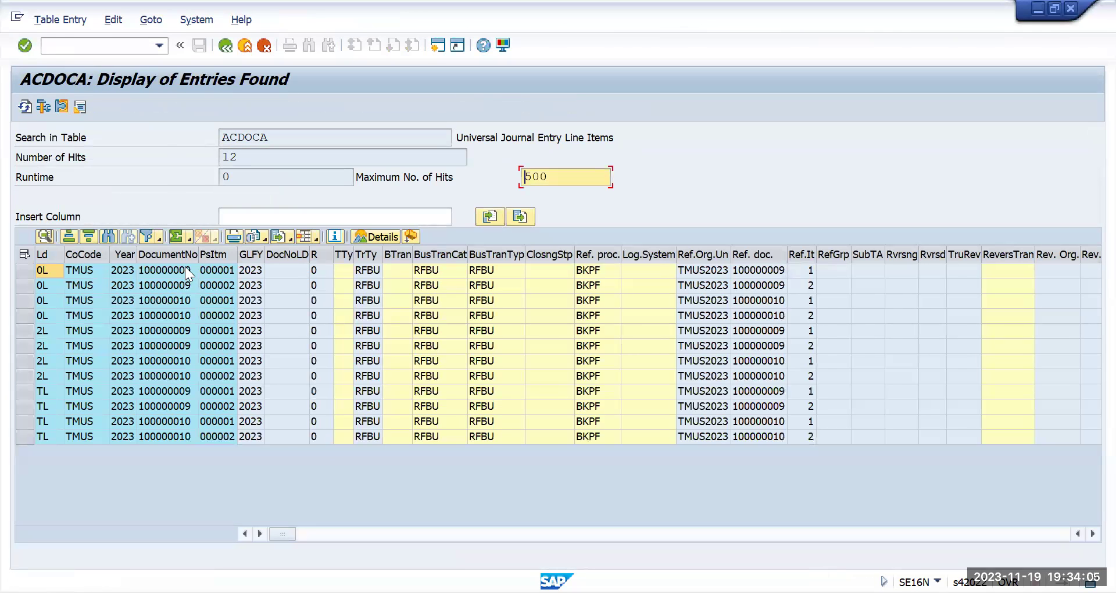
- Check 100000009 and 100000010 rows across ledgers, then go back to the selection screen
click(185, 267)
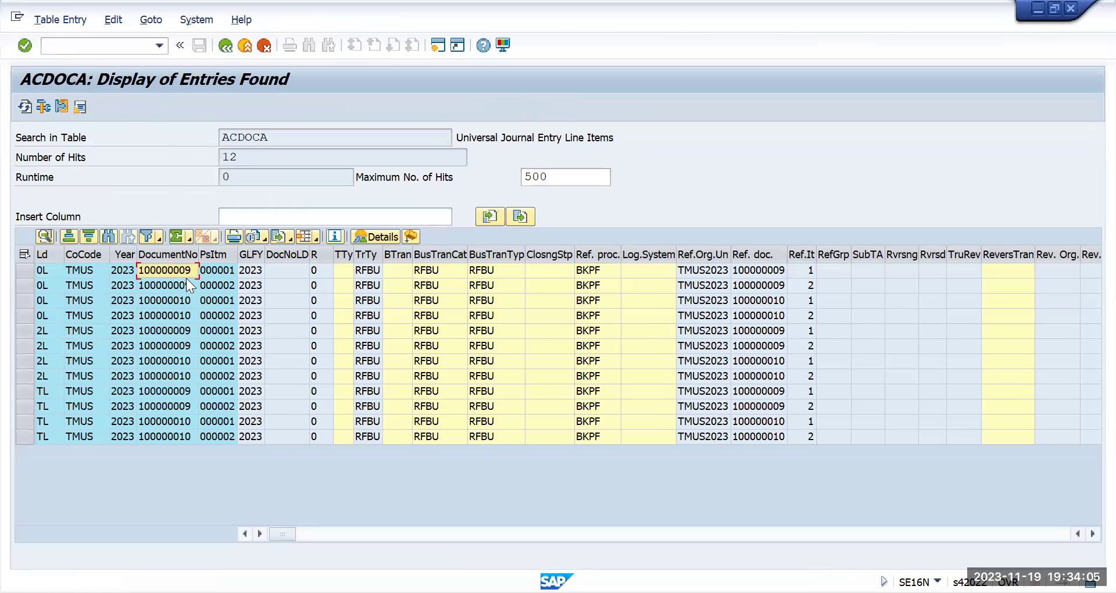
click(179, 380)
key(F3)
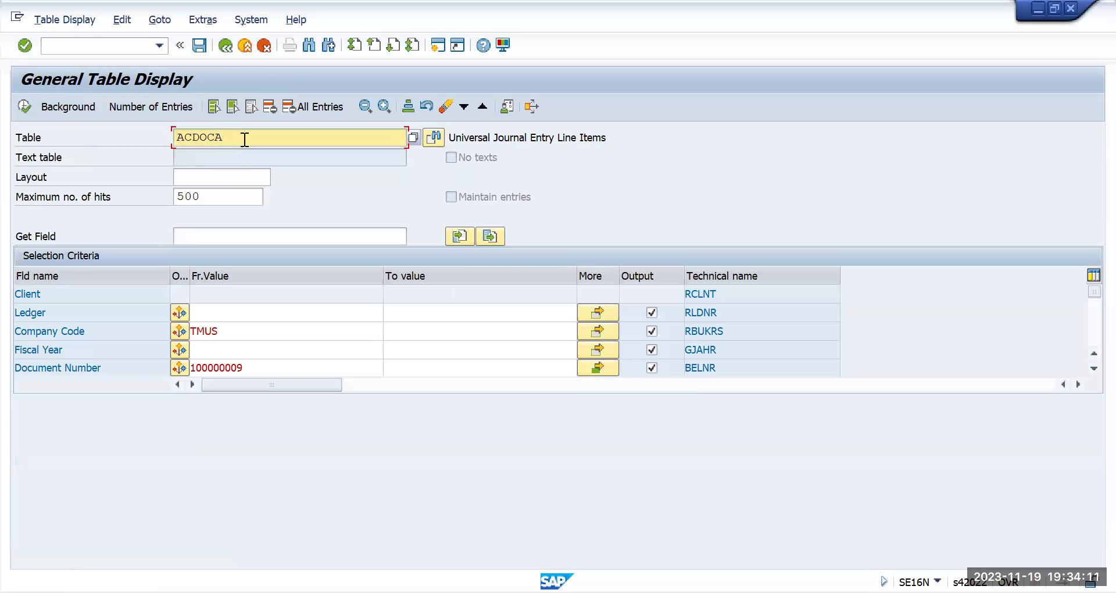
- Switch the SE16N table to BSEG
key(BackSpace)
key(BackSpace)
key(BackSpace)
key(BackSpace)
key(BackSpace)
text(bse)
key(Down)
key(Return)
key(Return)
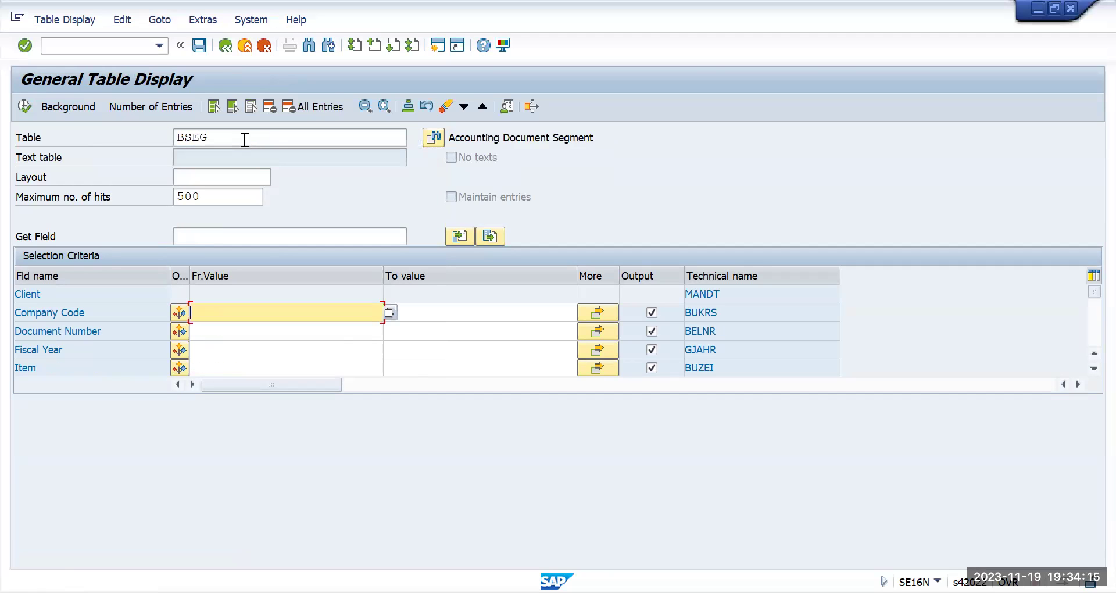
- Run BSEG for TMUS with documents 100000009 and 100000010, then go back and clear the table
click(593, 332)
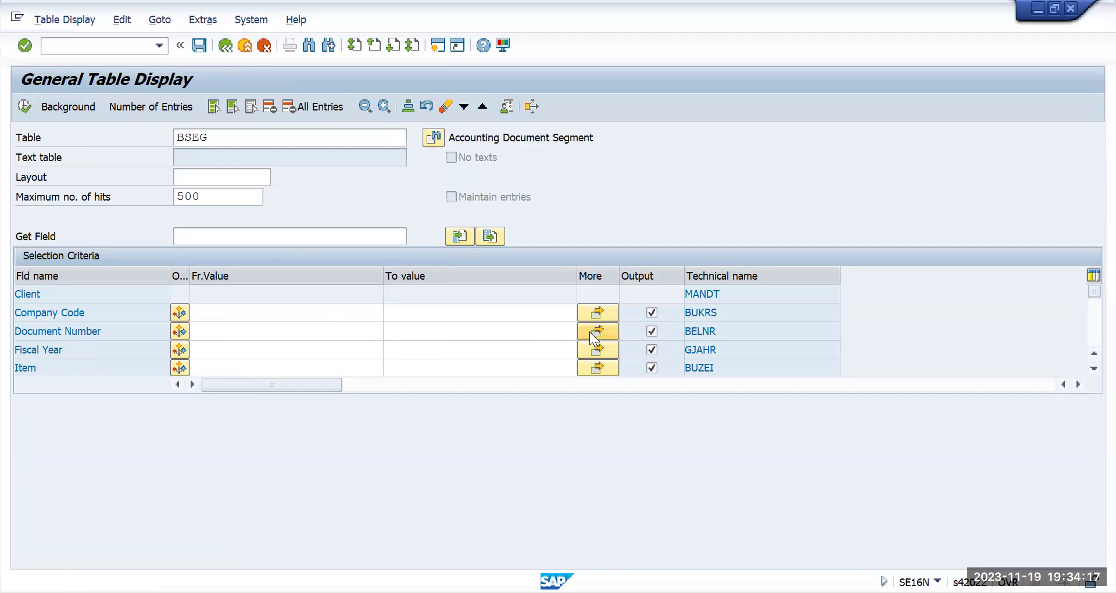
key(ctrl+v)
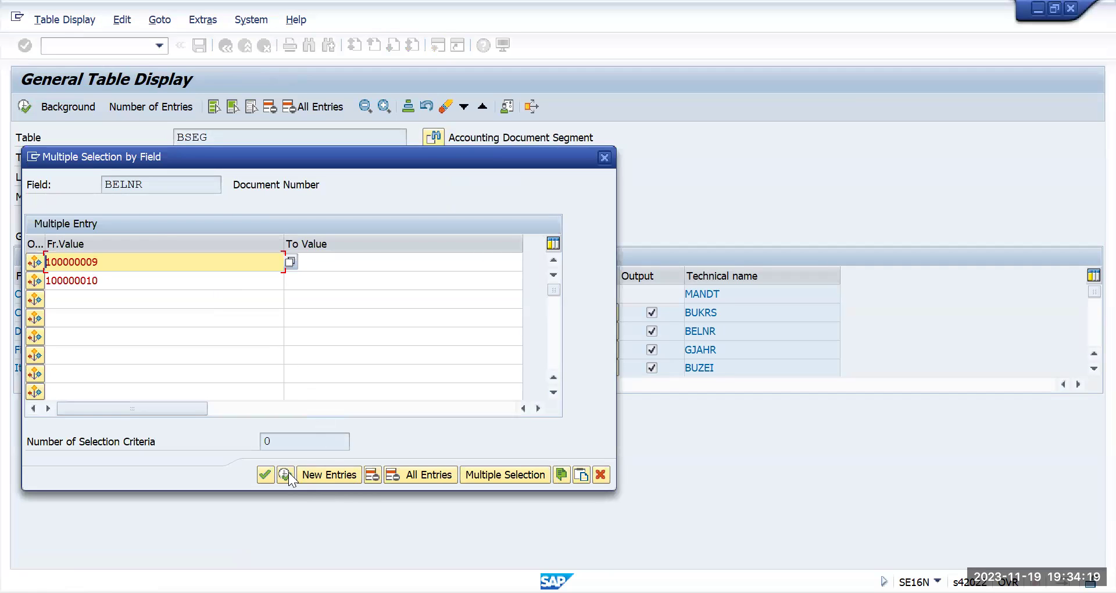
click(284, 475)
click(284, 476)
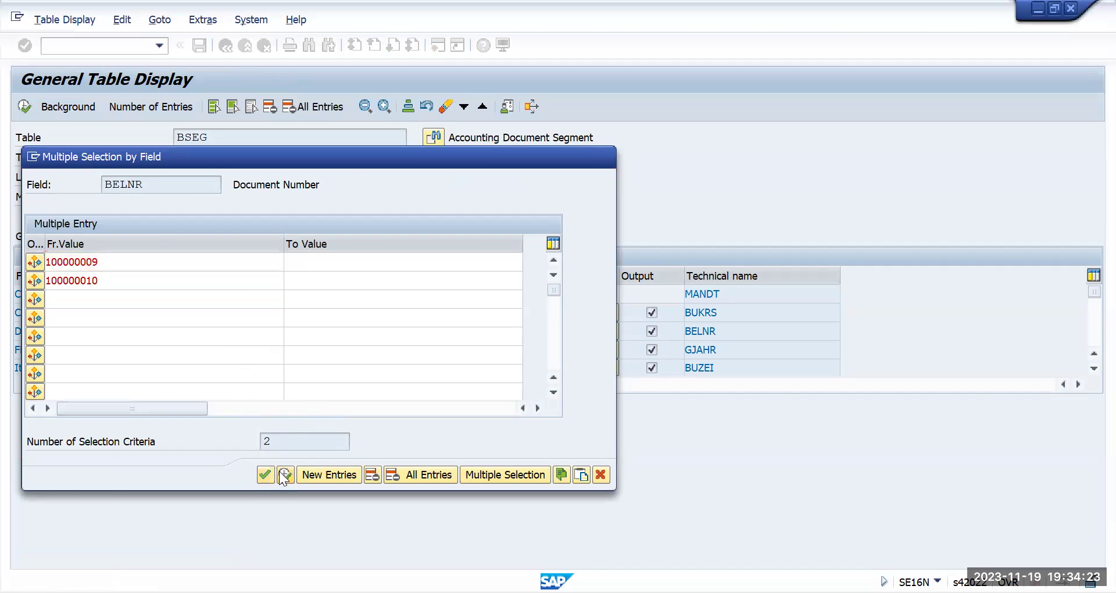
key(F8)
text(TMUS)
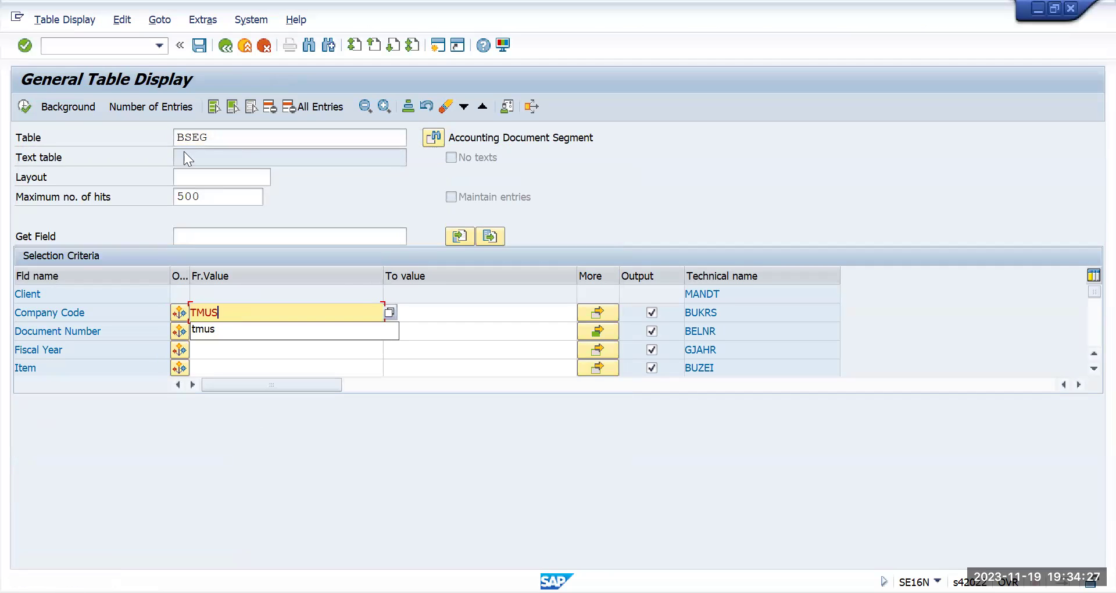
click(27, 107)
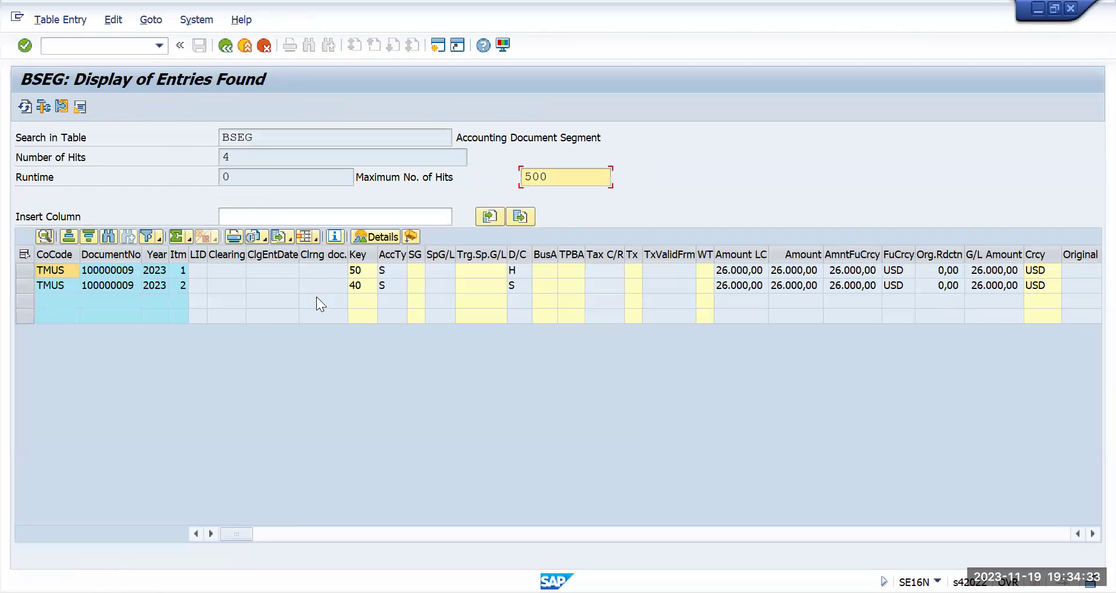
key(F3)
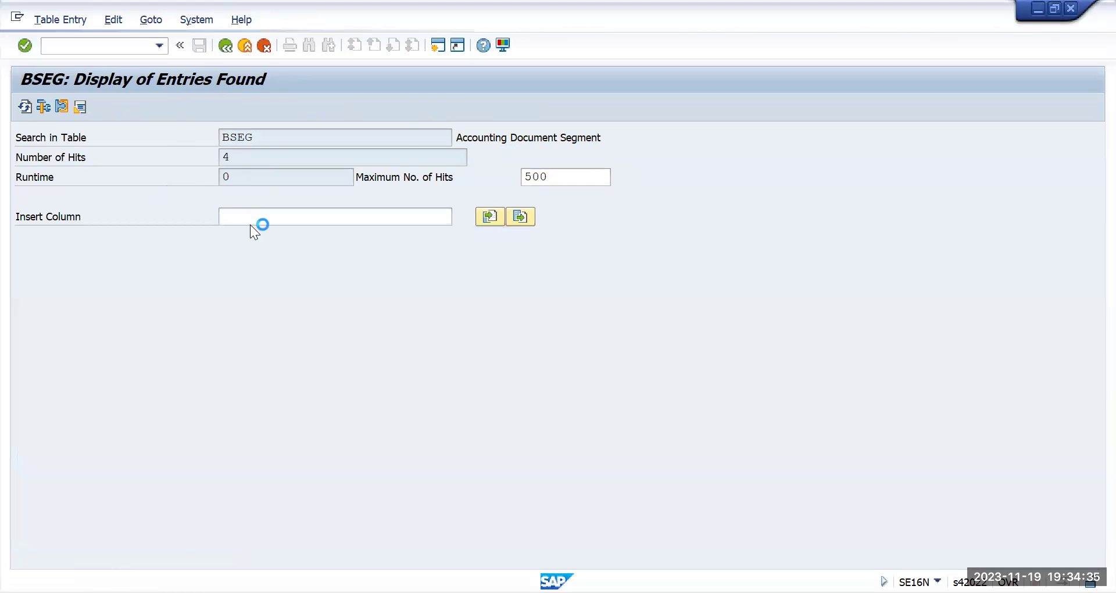
key(BackSpace)
key(BackSpace)
key(BackSpace)
- Query table BKPF for company code TMUS, returning 29 document headers
text(kpf)
key(Return)
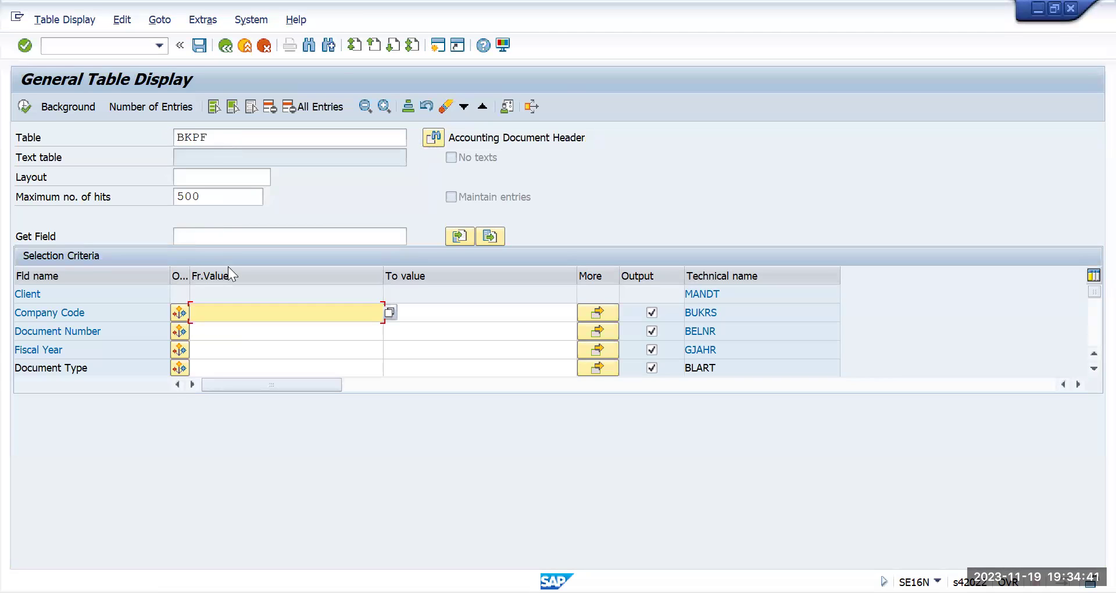
click(240, 334)
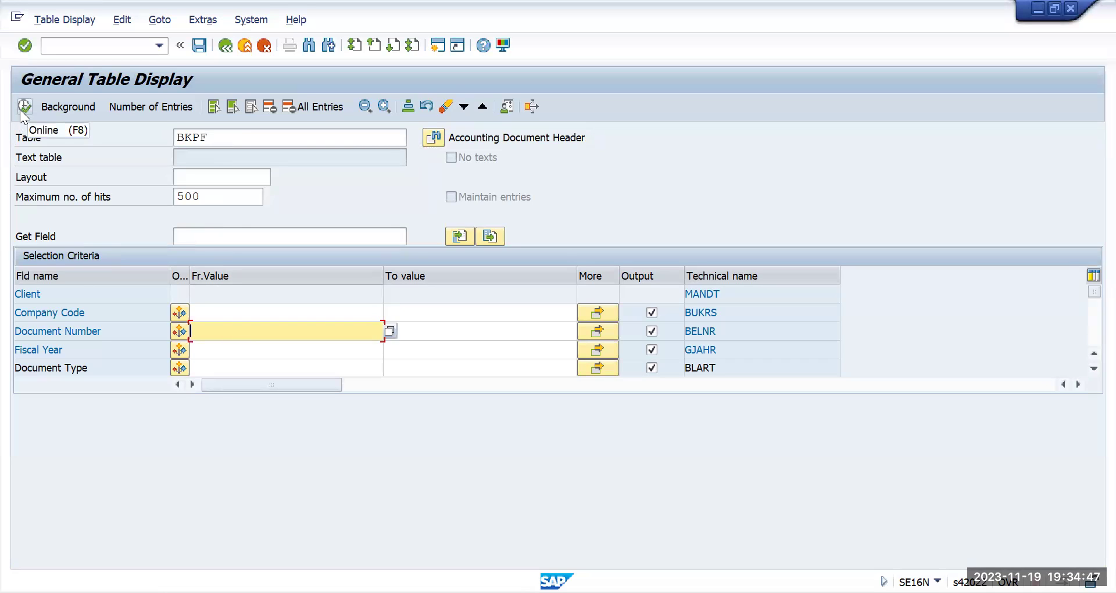
click(225, 308)
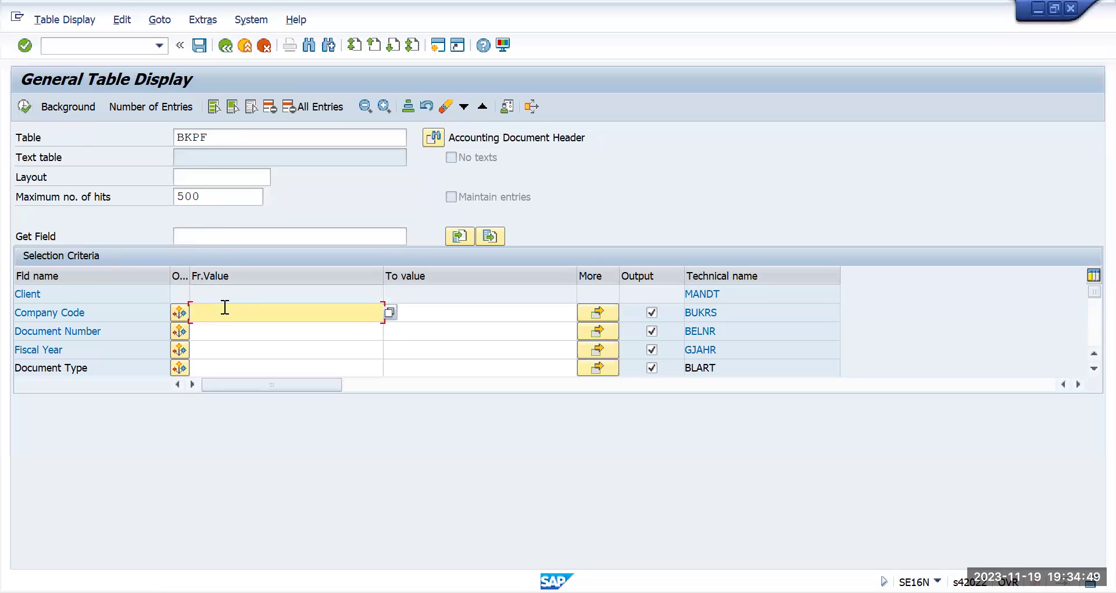
text(tmus)
click(22, 108)
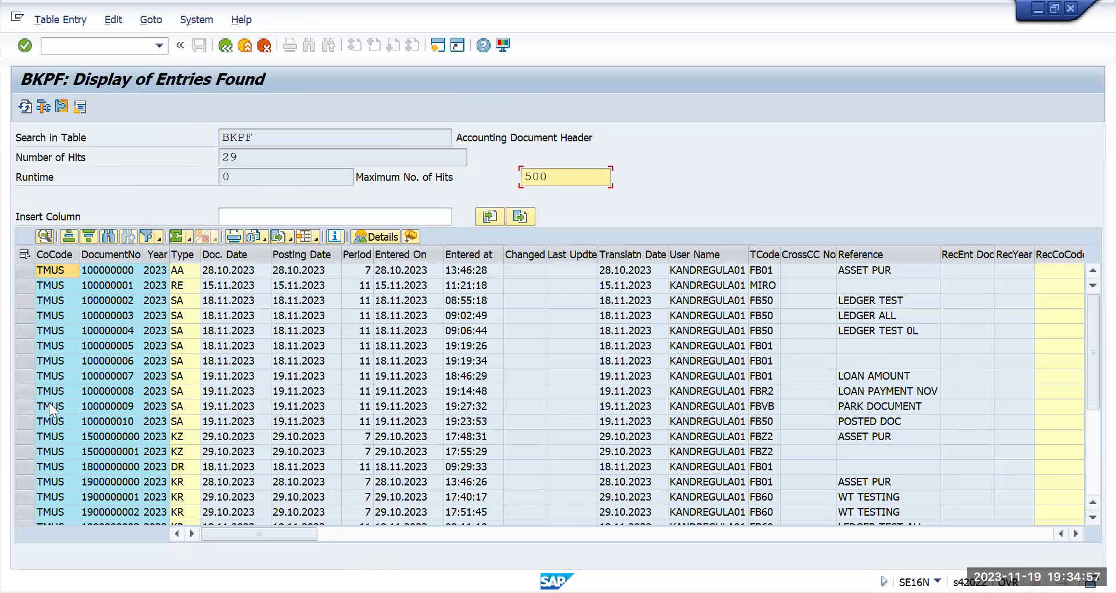
- Mark header rows 100000010 and 100000009 and scroll right through their BKPF columns
click(26, 400)
click(23, 422)
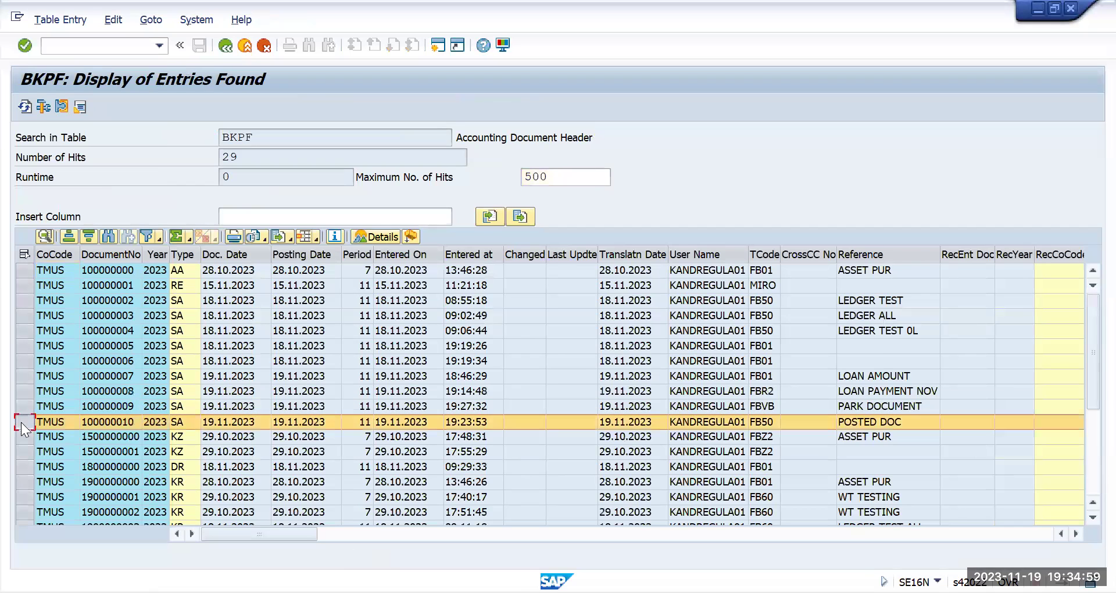
ctrl+click(26, 407)
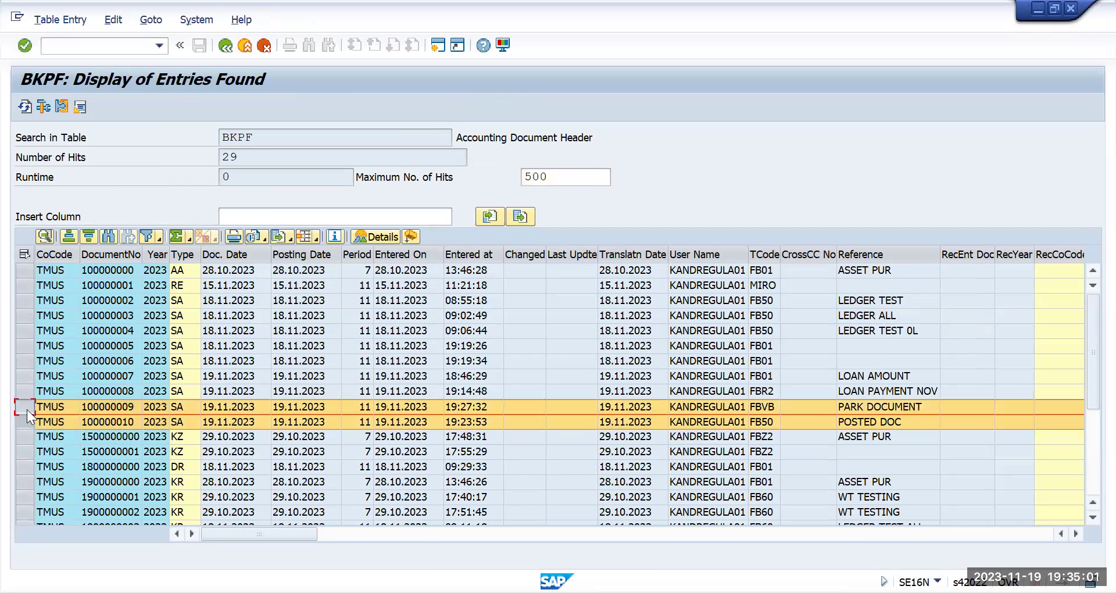
click(1073, 532)
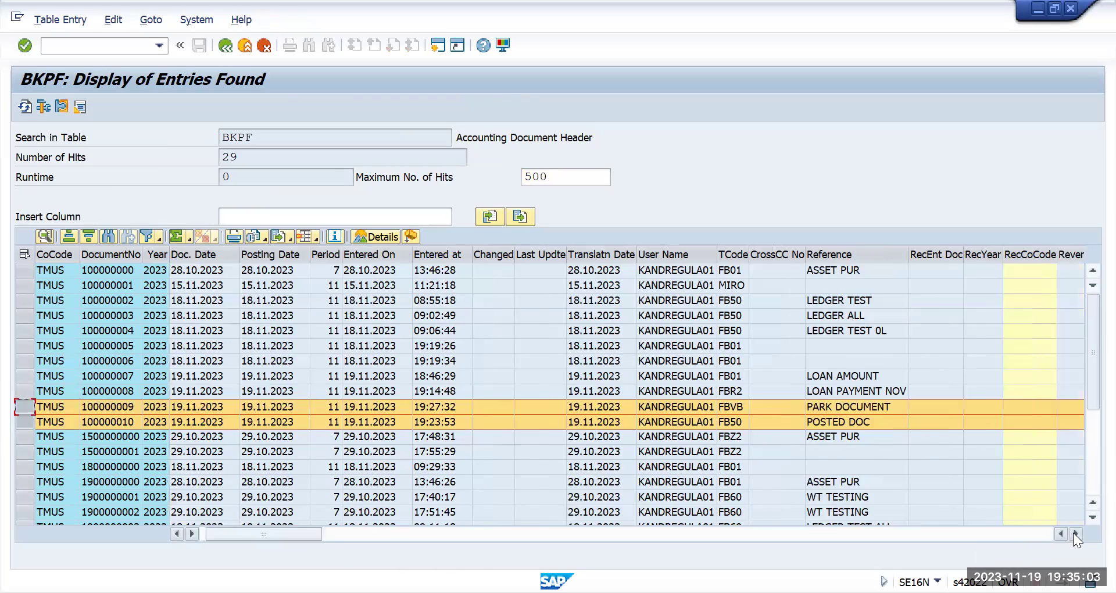
click(1073, 533)
click(1073, 532)
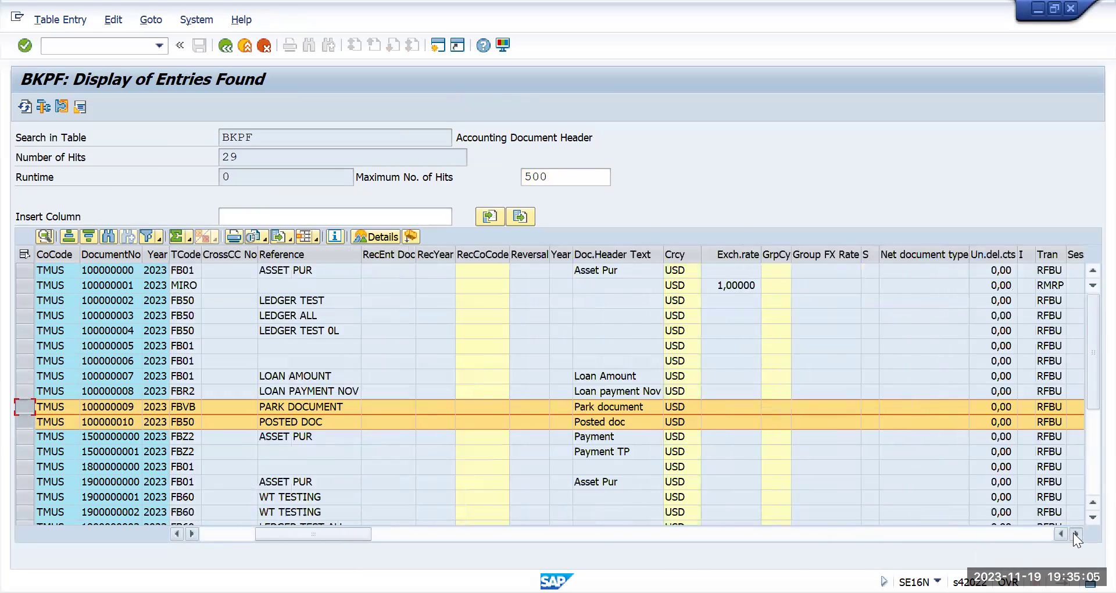
click(1073, 533)
click(1072, 533)
click(1073, 532)
click(1073, 533)
click(1072, 532)
click(1073, 532)
click(1073, 532)
click(1073, 532)
click(1073, 532)
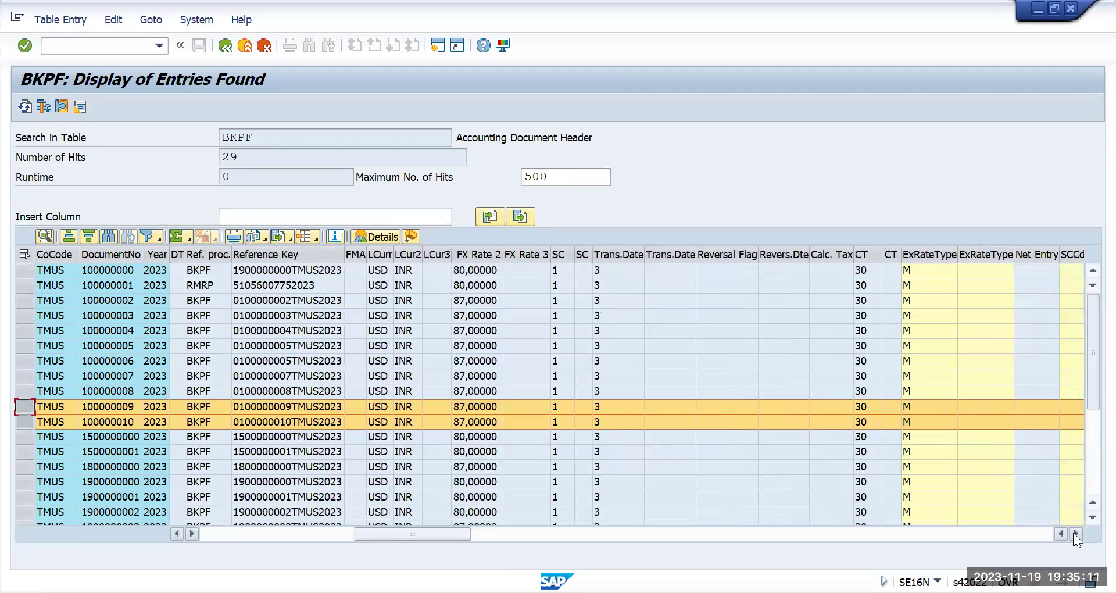
click(1073, 532)
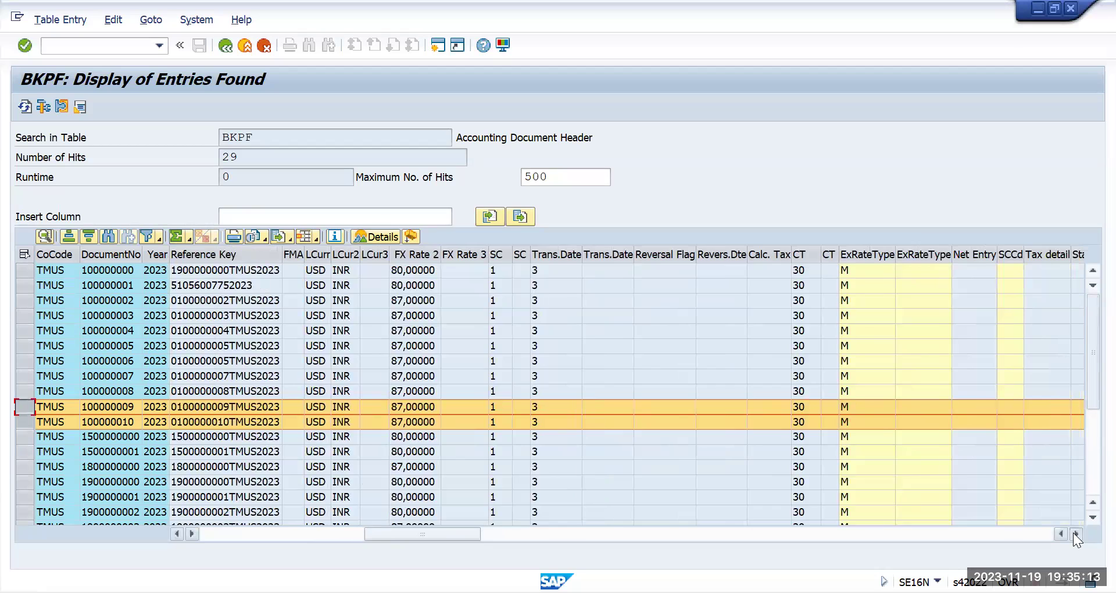
click(1076, 533)
click(1076, 533)
click(1076, 533)
click(1075, 533)
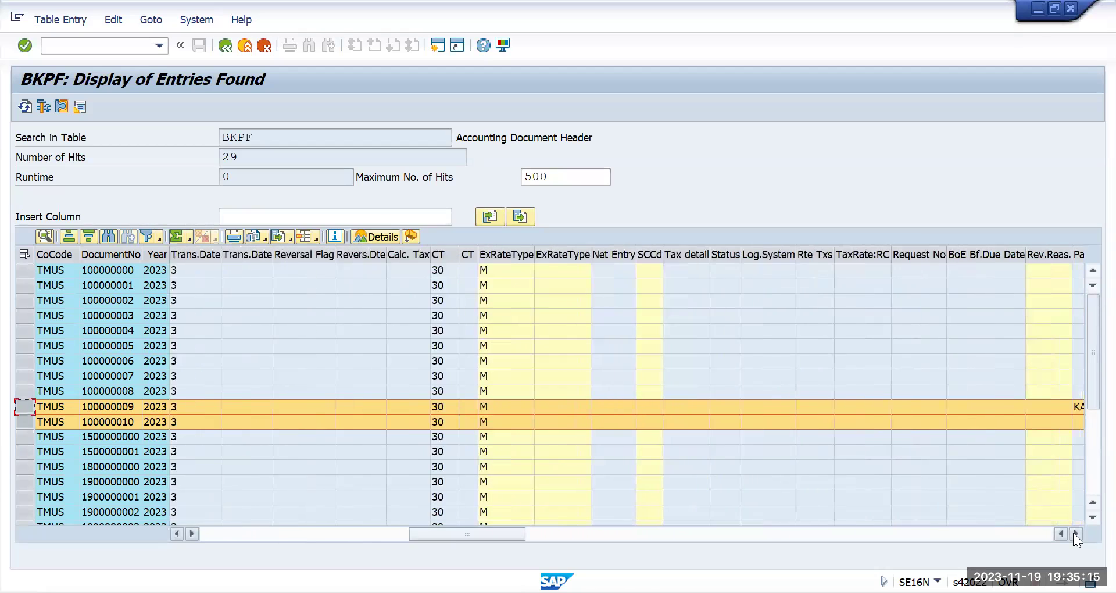
click(1074, 533)
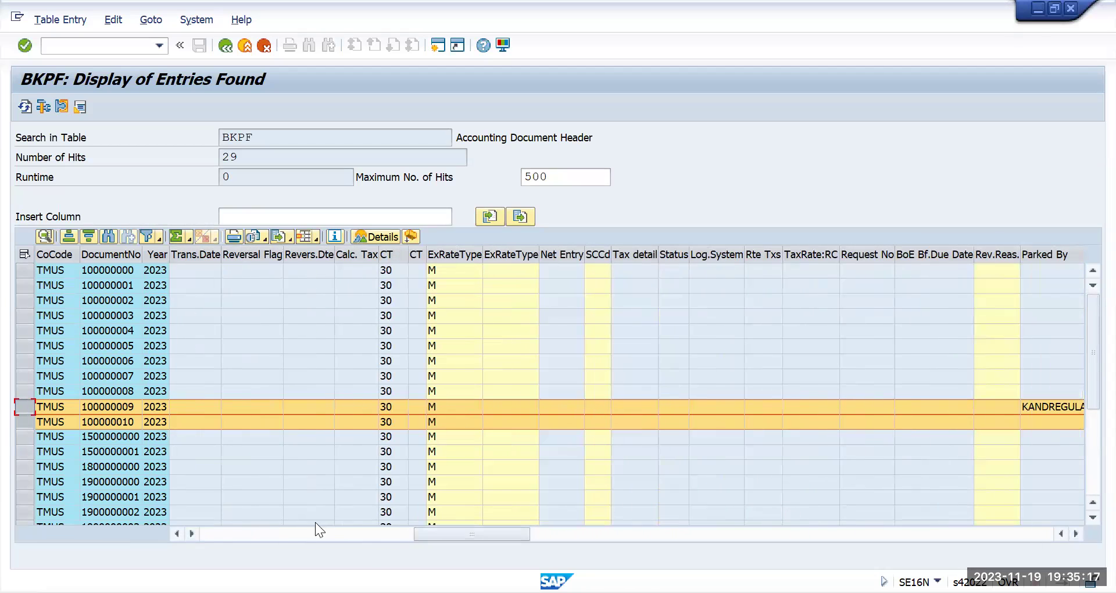
- Scroll back left to the first BKPF header columns
click(178, 533)
click(177, 533)
click(178, 533)
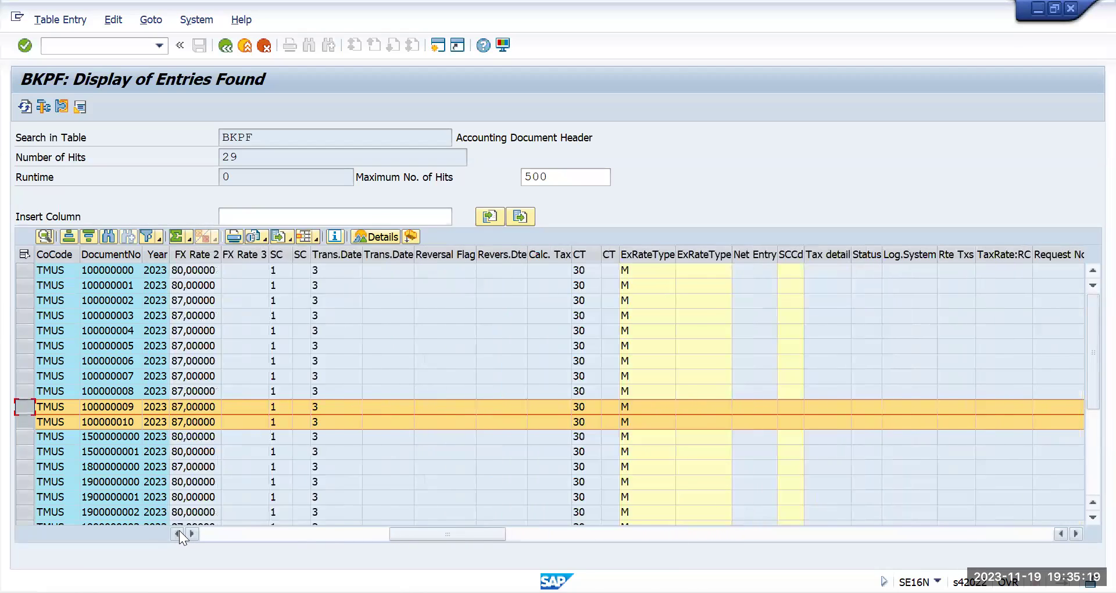
click(179, 533)
click(180, 533)
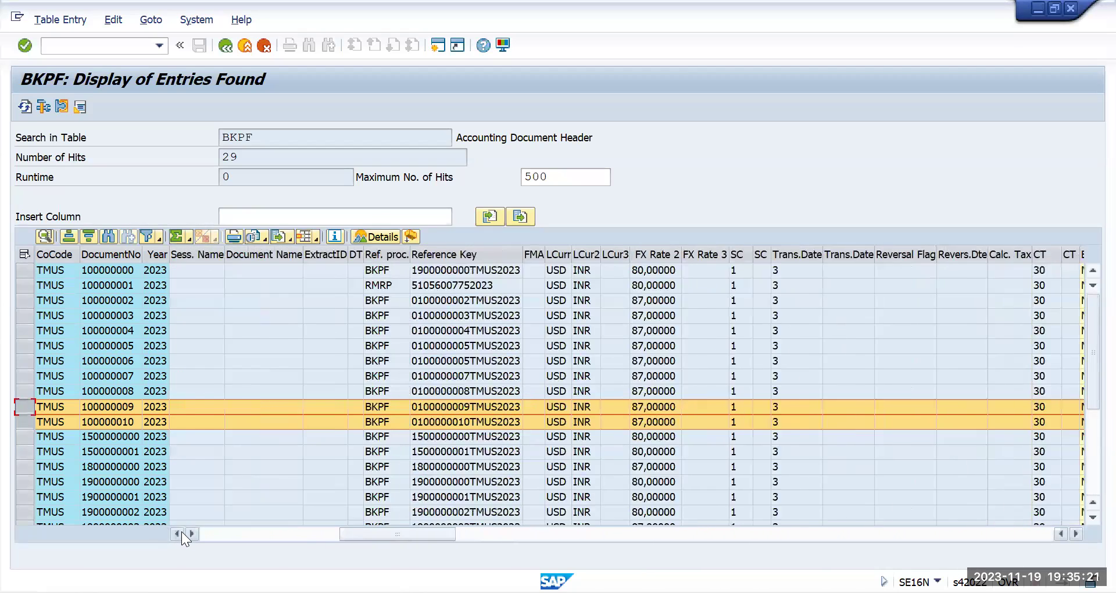
click(181, 532)
click(181, 532)
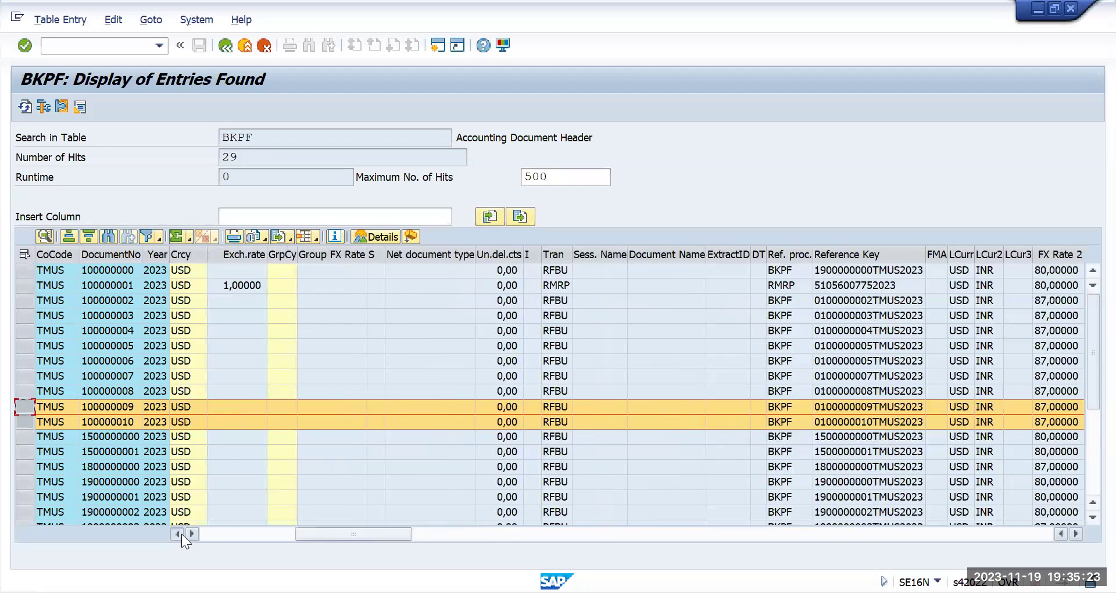
click(181, 533)
click(182, 534)
click(181, 533)
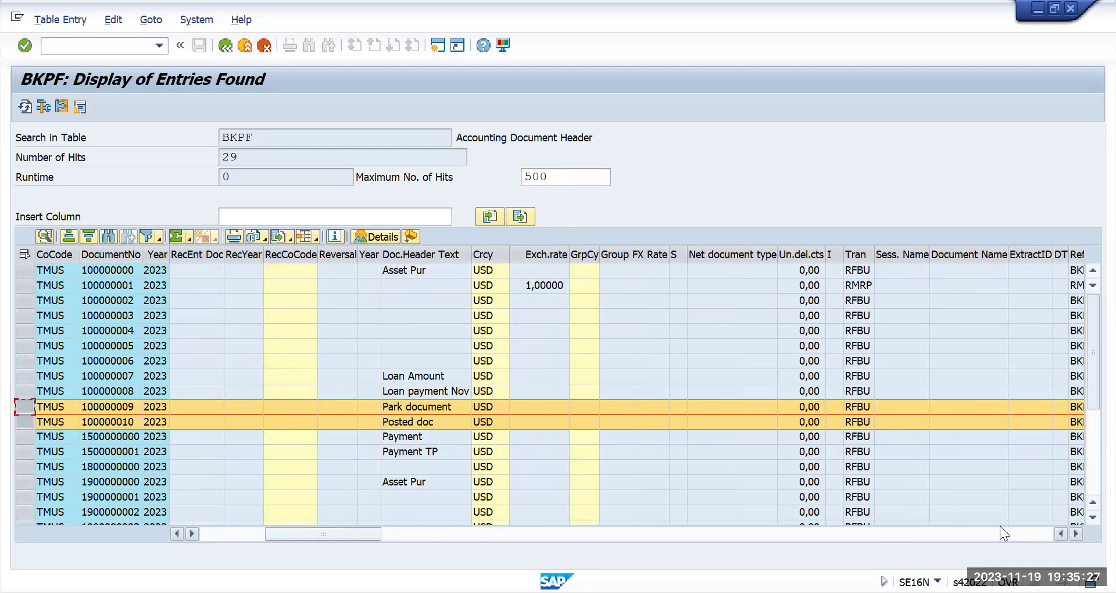
- Scroll right across all BKPF fields, finding 100000009 was parked via FB50 on 19.11.2023
click(1075, 535)
click(1074, 534)
click(1071, 534)
click(1071, 534)
click(1071, 535)
click(1071, 535)
click(1071, 535)
click(1071, 534)
click(1071, 535)
click(1071, 535)
click(1071, 535)
click(1071, 535)
click(1071, 535)
click(1071, 535)
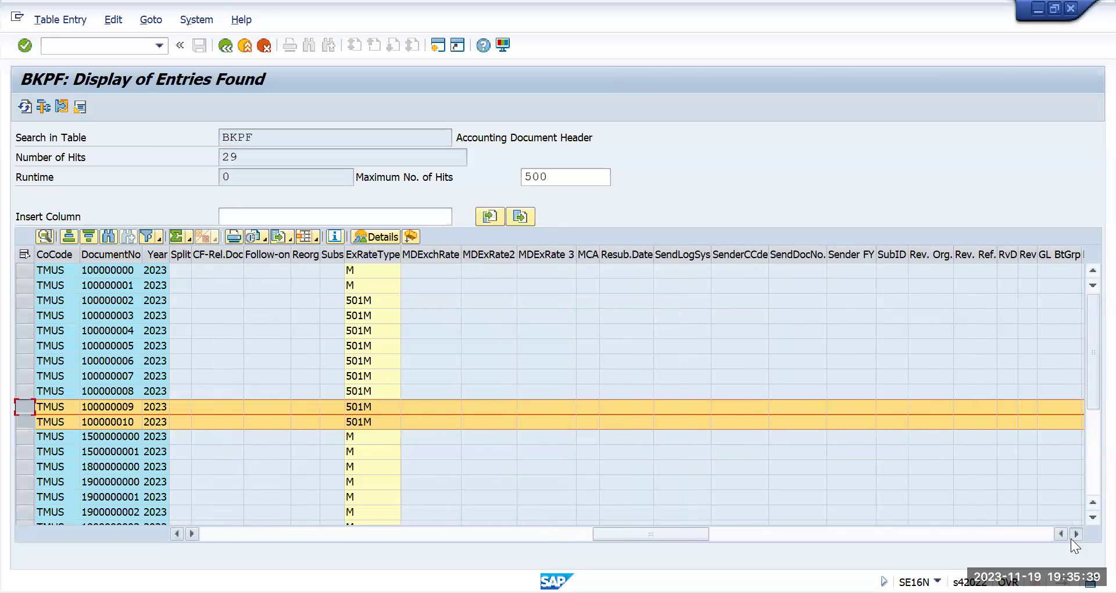
click(1071, 534)
click(1071, 534)
click(1070, 534)
click(1071, 535)
click(1071, 535)
click(1071, 535)
click(1071, 534)
click(1071, 538)
click(1071, 538)
click(1071, 538)
click(1071, 538)
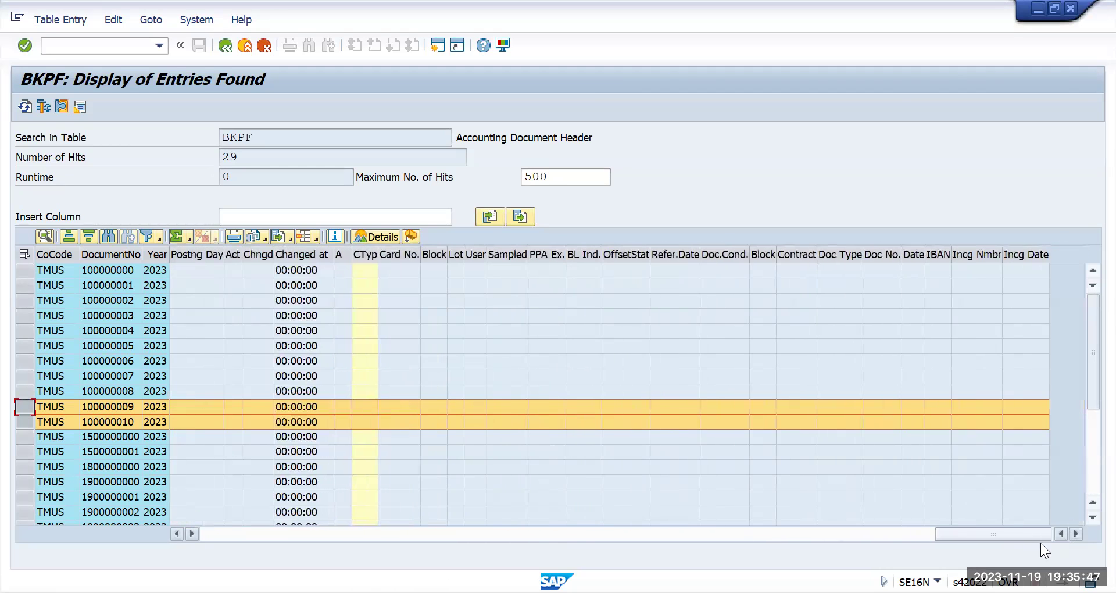
drag(1020, 537, 177, 540)
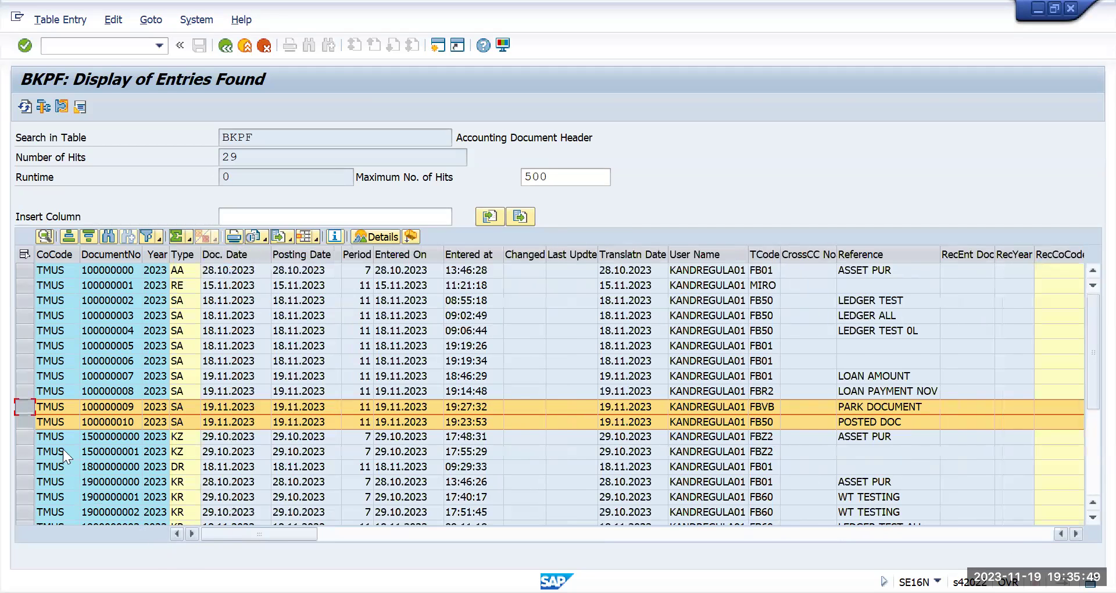